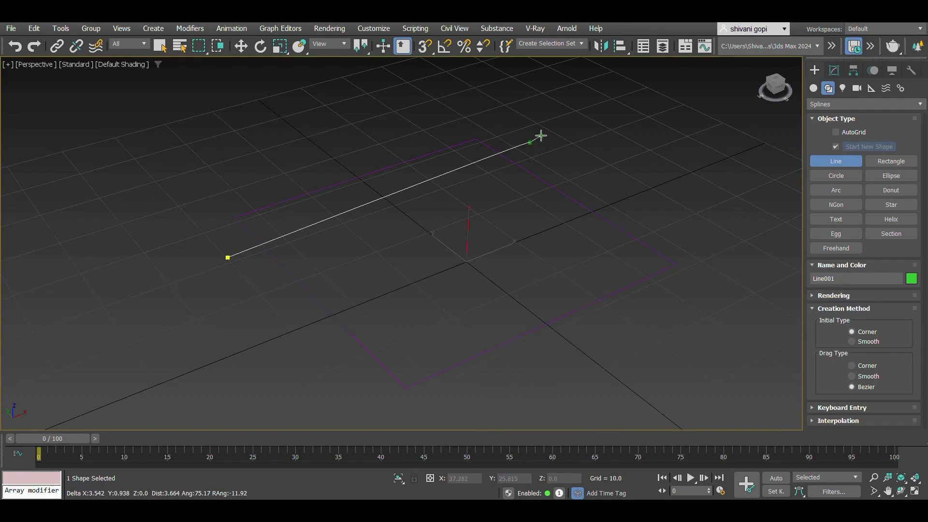
Step: Finish the first straight line across the rectangle and draw a second straight line roughly parallel to it through the rectangle's middle
{"action": "right_click", "coordinate": [535, 131]}
{"action": "left_click", "coordinate": [269, 326]}
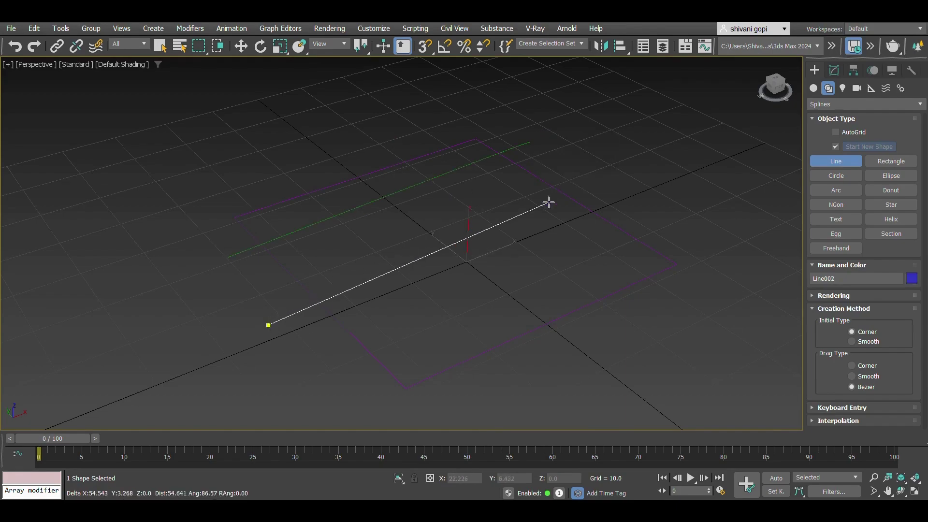
{"action": "left_click", "coordinate": [589, 182]}
{"action": "right_click", "coordinate": [585, 181]}
Step: Draw a bent four-point line along the rectangle's front side, extending past both of its ends
{"action": "left_click", "coordinate": [345, 383]}
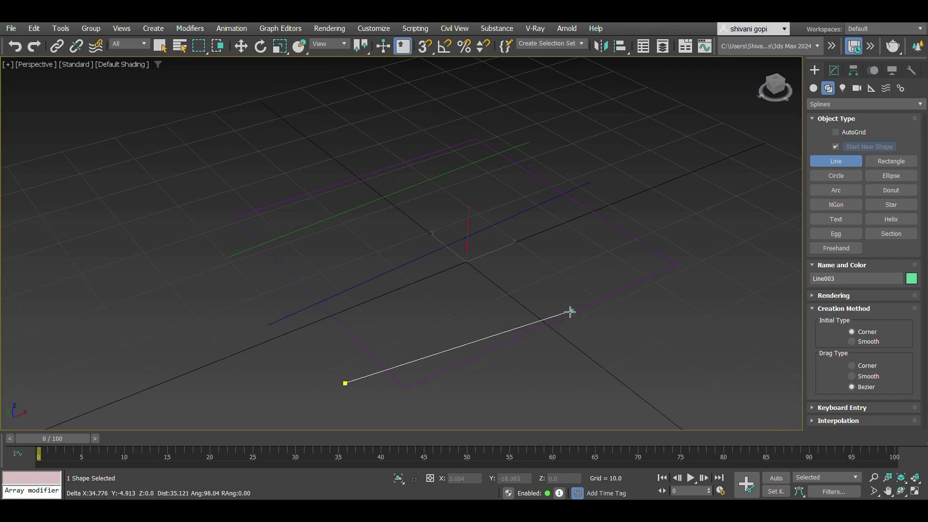
{"action": "left_click", "coordinate": [497, 332]}
{"action": "left_click", "coordinate": [583, 270]}
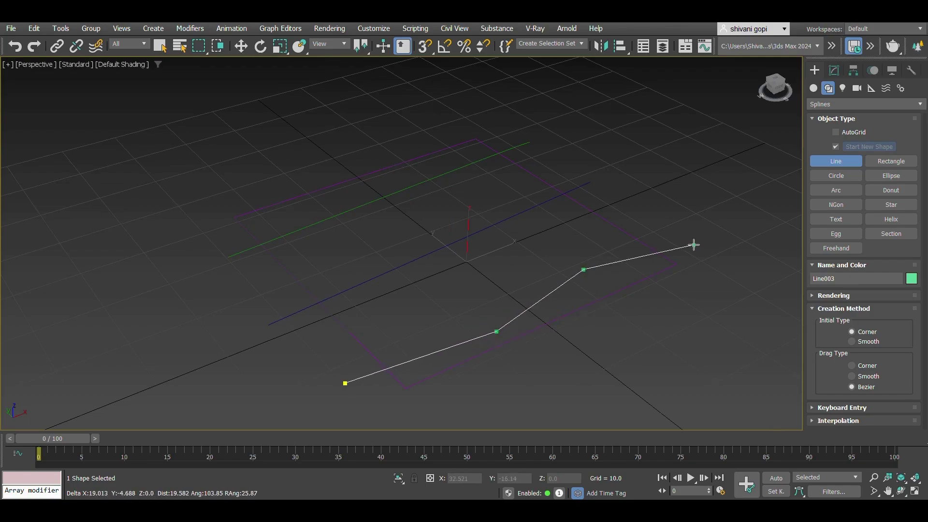
{"action": "left_click", "coordinate": [694, 244]}
{"action": "right_click", "coordinate": [693, 244]}
Step: Draw a bent four-point line across the two straight lines and the front bent line, near the rectangle's left end
{"action": "left_click", "coordinate": [266, 176]}
{"action": "left_click", "coordinate": [321, 265]}
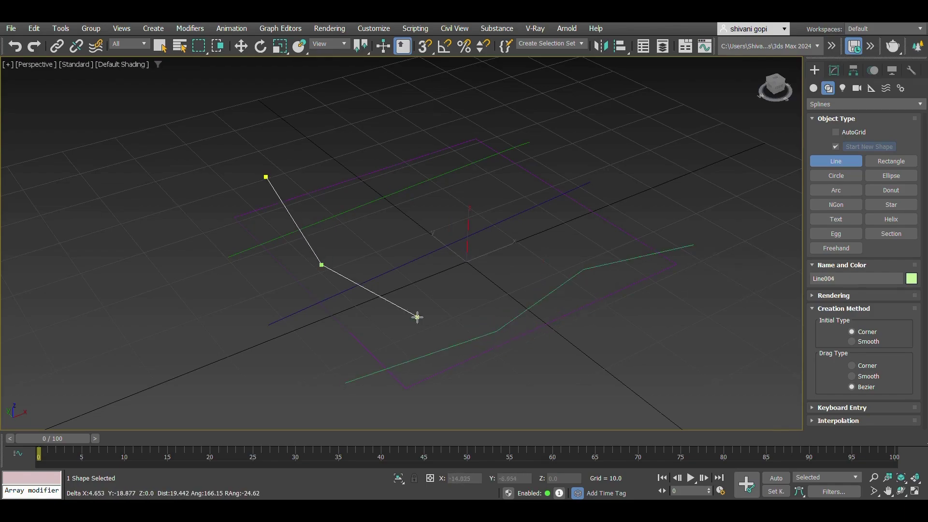
{"action": "left_click", "coordinate": [430, 313]}
{"action": "left_click", "coordinate": [466, 397]}
{"action": "right_click", "coordinate": [467, 389]}
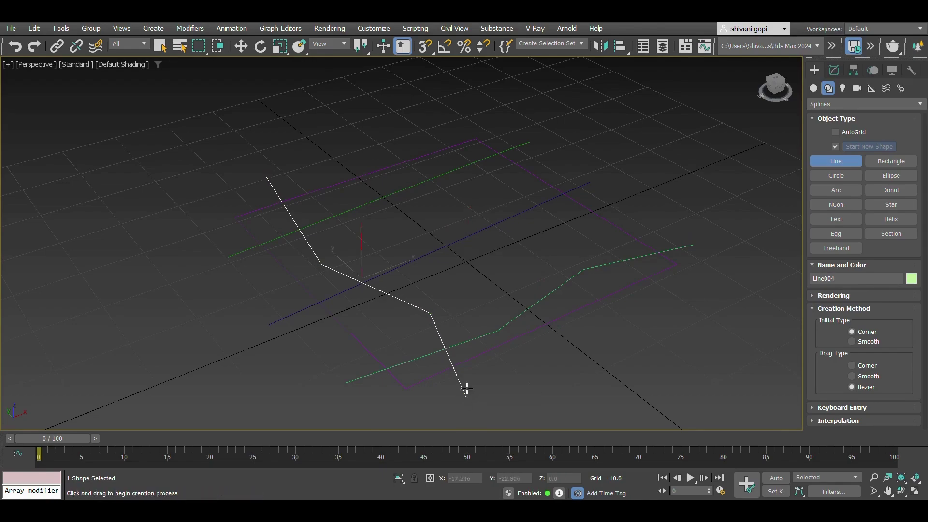
Step: Draw another bent four-point crossing line beside the last one, and a straight crossing line further along the rectangle
{"action": "left_click", "coordinate": [346, 161]}
{"action": "left_click", "coordinate": [393, 231]}
{"action": "left_click", "coordinate": [507, 296]}
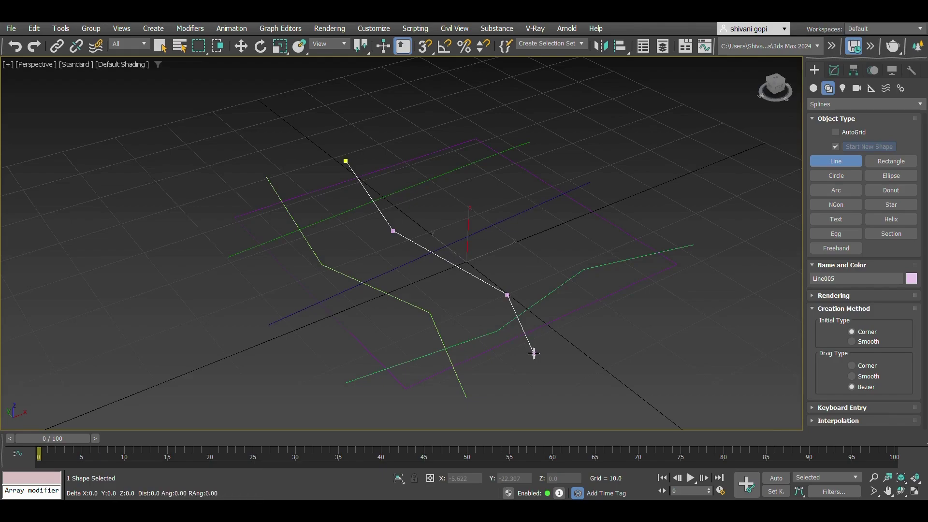
{"action": "left_click", "coordinate": [534, 352]}
{"action": "right_click", "coordinate": [603, 303]}
{"action": "left_click", "coordinate": [608, 325]}
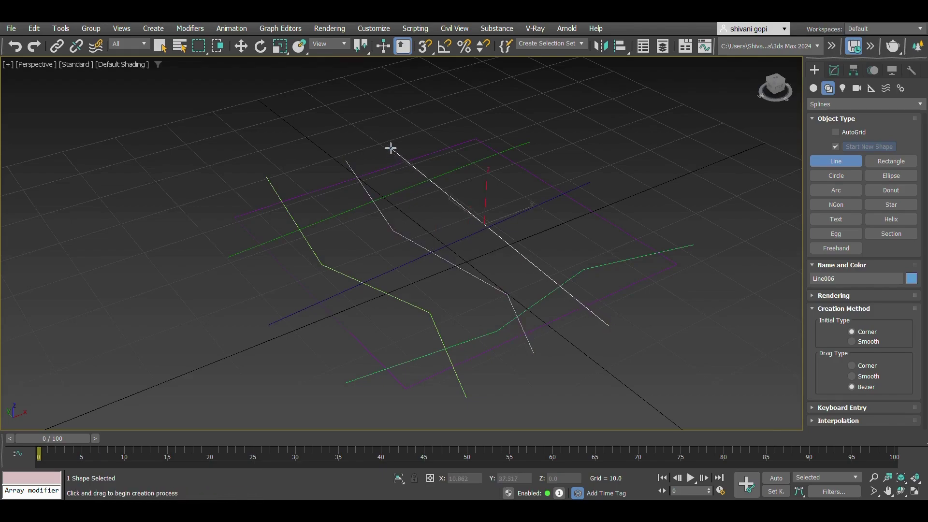
{"action": "right_click", "coordinate": [434, 141]}
{"action": "left_click", "coordinate": [435, 139]}
{"action": "left_click", "coordinate": [585, 233]}
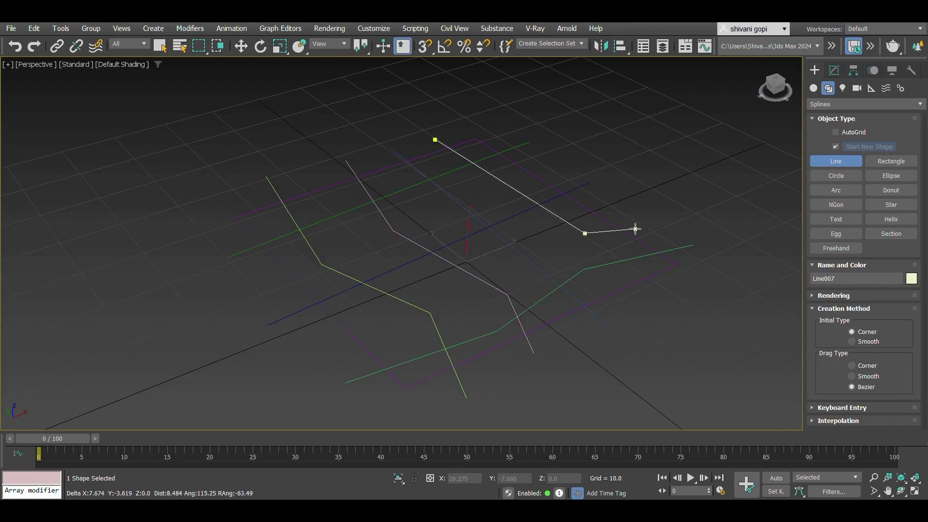
{"action": "left_click", "coordinate": [654, 203]}
{"action": "right_click", "coordinate": [667, 205]}
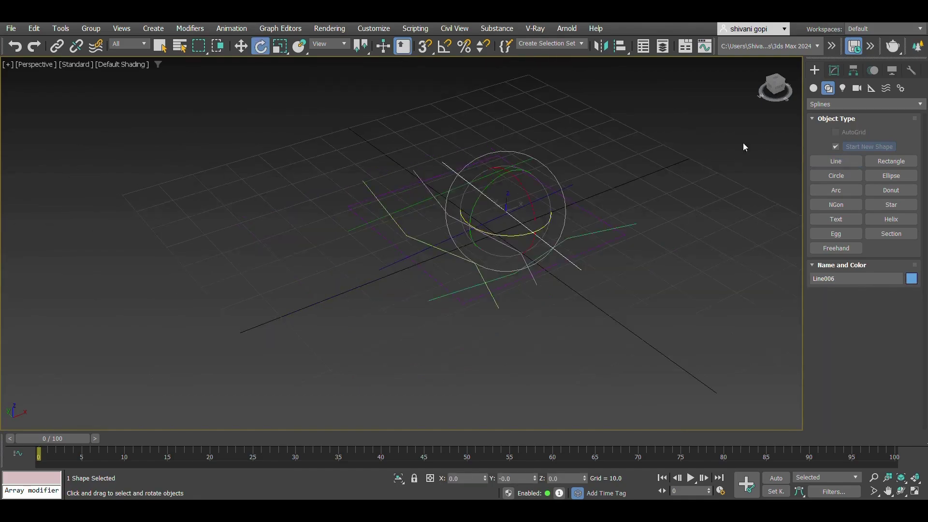
Step: Select all six drawn lines without the rectangle and apply the SplineOffset modifier to them
{"action": "left_click", "coordinate": [626, 226]}
{"action": "scroll", "coordinate": [443, 203], "scroll_direction": "up", "scroll_amount": 5}
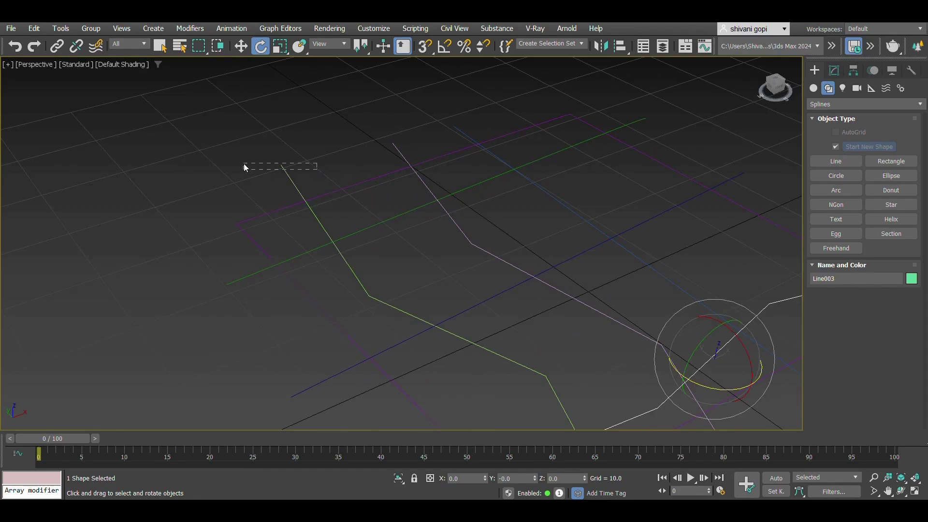
{"action": "left_click_drag", "start_coordinate": [243, 167], "coordinate": [242, 168]}
{"action": "middle_click_drag", "start_coordinate": [251, 167], "coordinate": [520, 165], "text": "alt"}
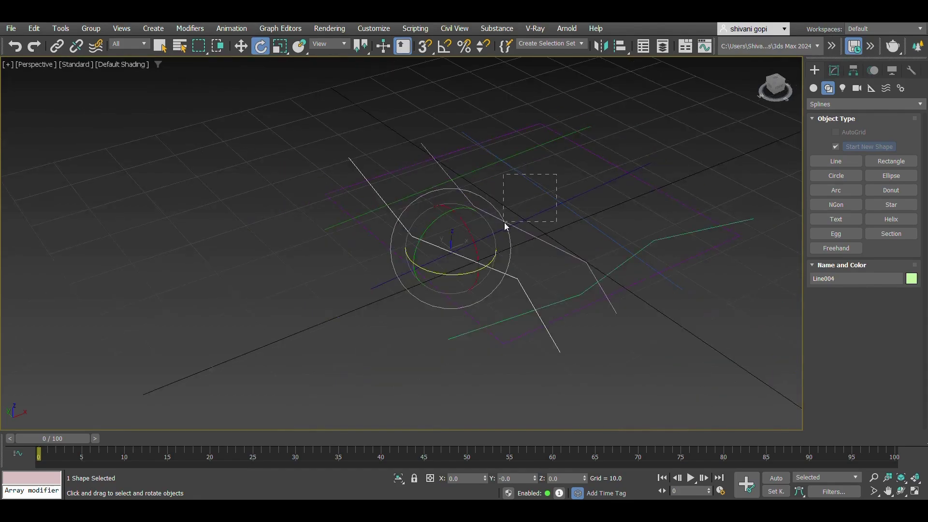
{"action": "left_click_drag", "start_coordinate": [460, 274], "coordinate": [461, 274]}
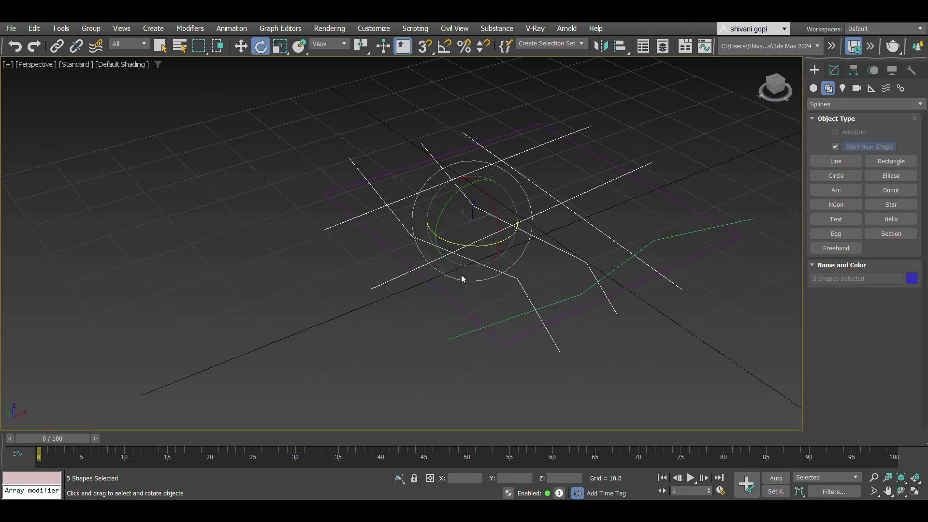
{"action": "left_click", "coordinate": [601, 277], "text": "ctrl"}
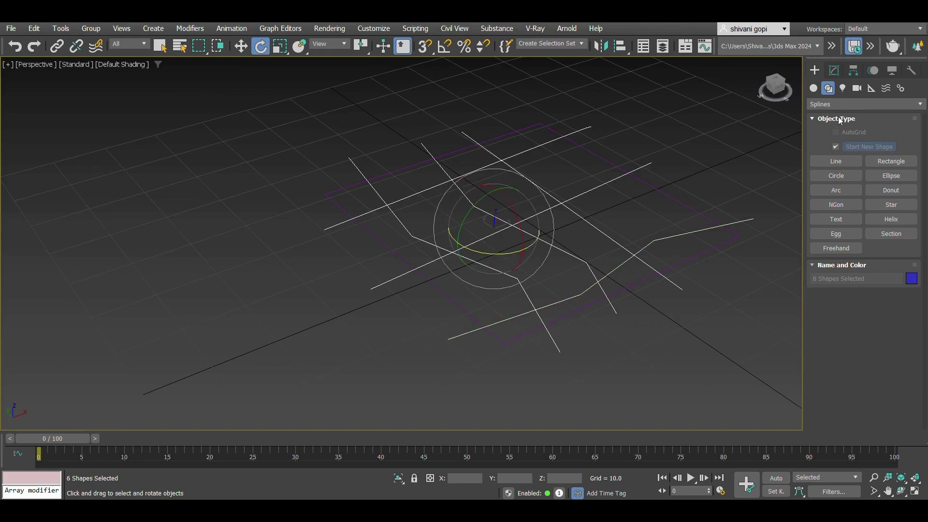
{"action": "left_click", "coordinate": [834, 72]}
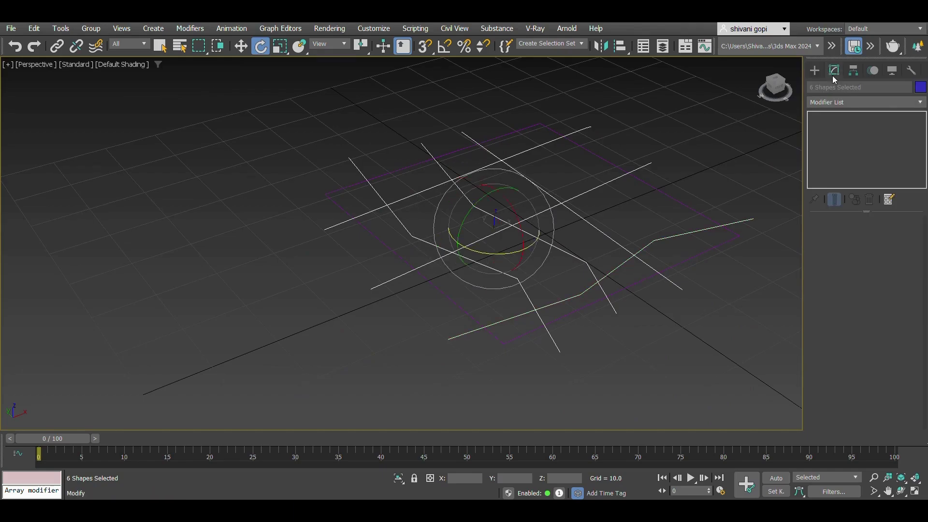
{"action": "left_click", "coordinate": [829, 102]}
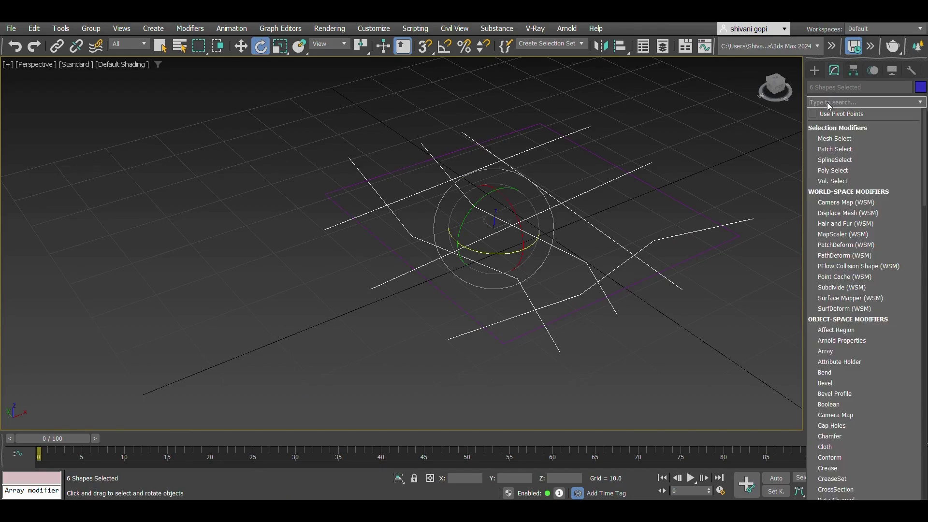
{"action": "type", "text": "spli"}
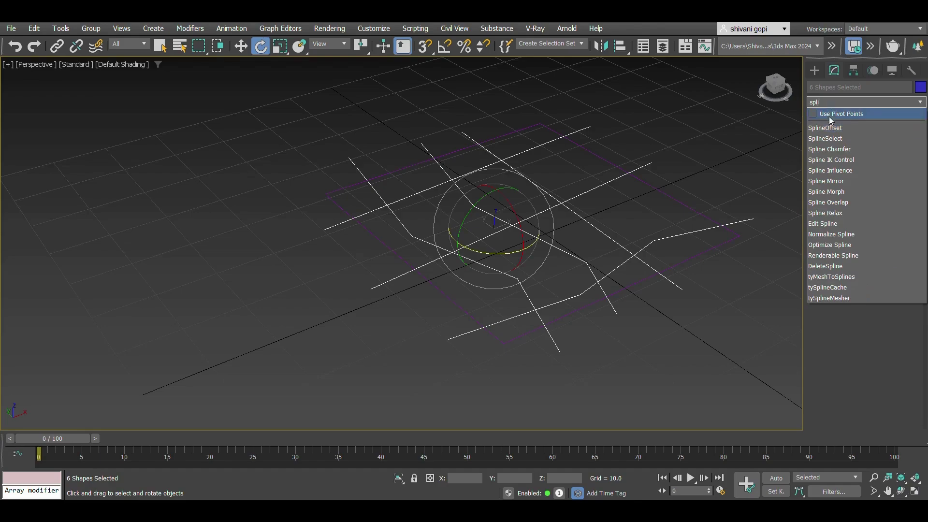
{"action": "left_click", "coordinate": [828, 127]}
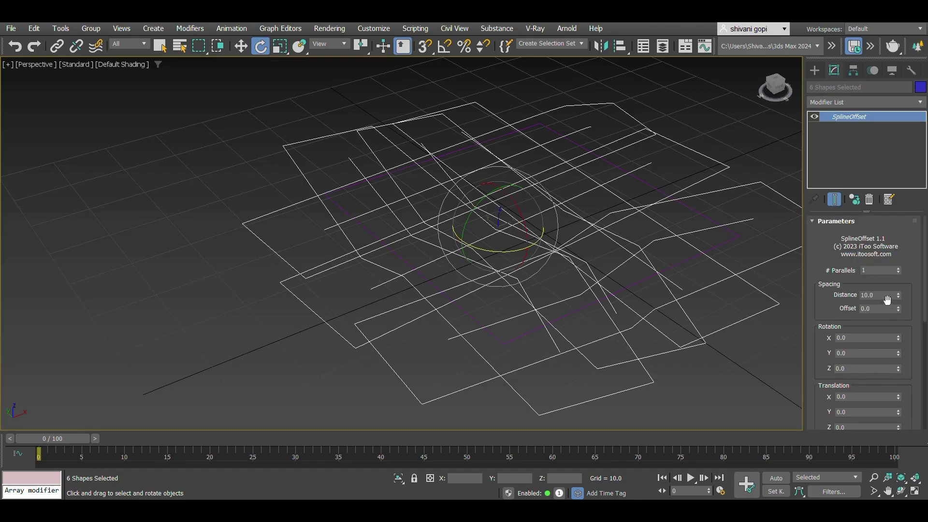
Step: Set the SplineOffset spacing distance to 2.0
{"action": "left_click_drag", "start_coordinate": [898, 295], "coordinate": [899, 342]}
{"action": "left_click_drag", "start_coordinate": [879, 298], "coordinate": [842, 299]}
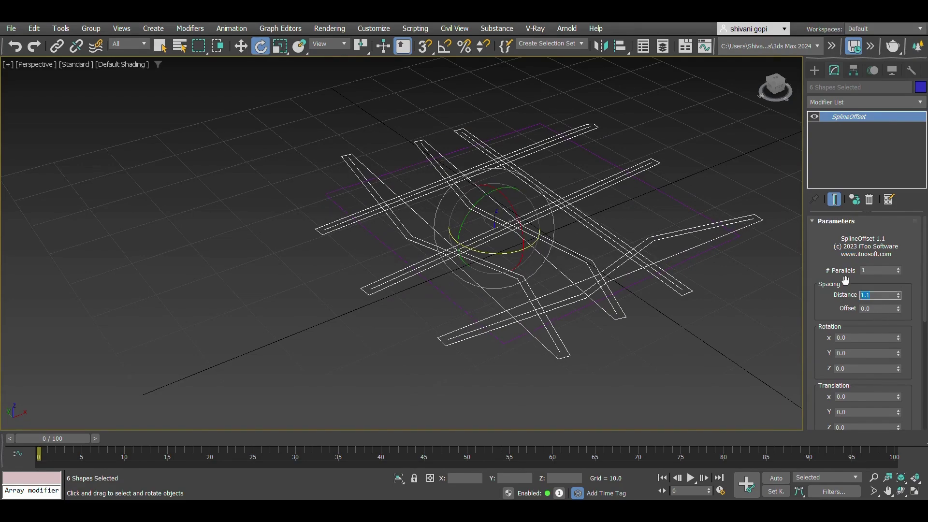
{"action": "type", "text": "2"}
{"action": "key", "text": "Return"}
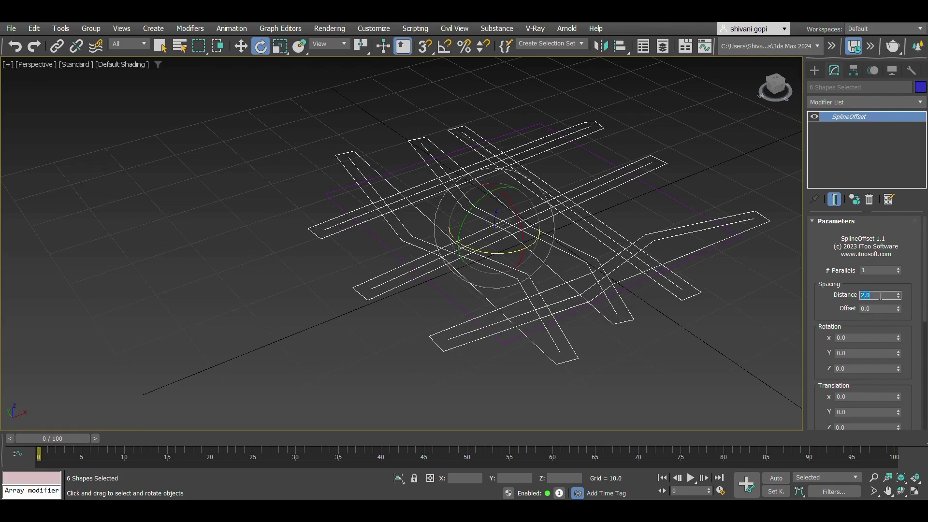
Step: Try the 3D mode for the spline offset and switch it back to 2D
{"action": "scroll", "coordinate": [879, 310], "scroll_direction": "down", "scroll_amount": 3}
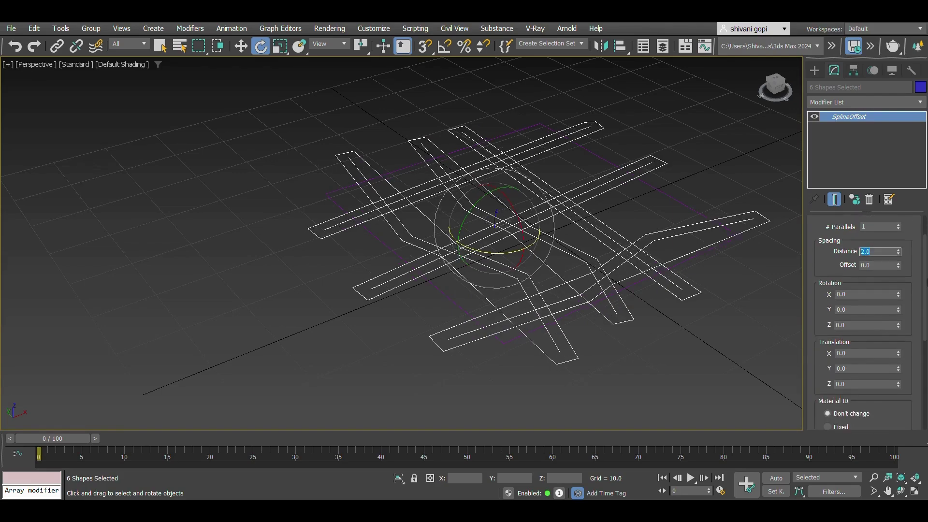
{"action": "scroll", "coordinate": [854, 264], "scroll_direction": "down", "scroll_amount": 10}
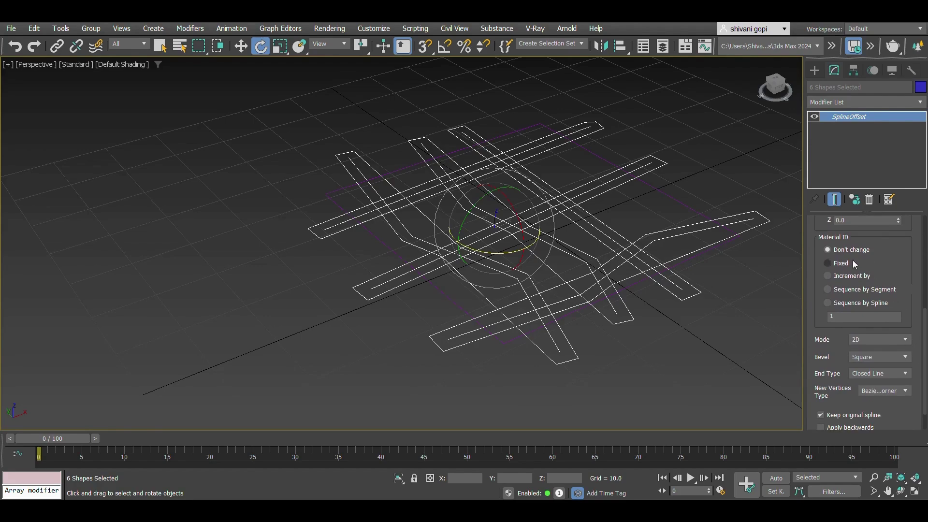
{"action": "scroll", "coordinate": [875, 340], "scroll_direction": "down", "scroll_amount": 1}
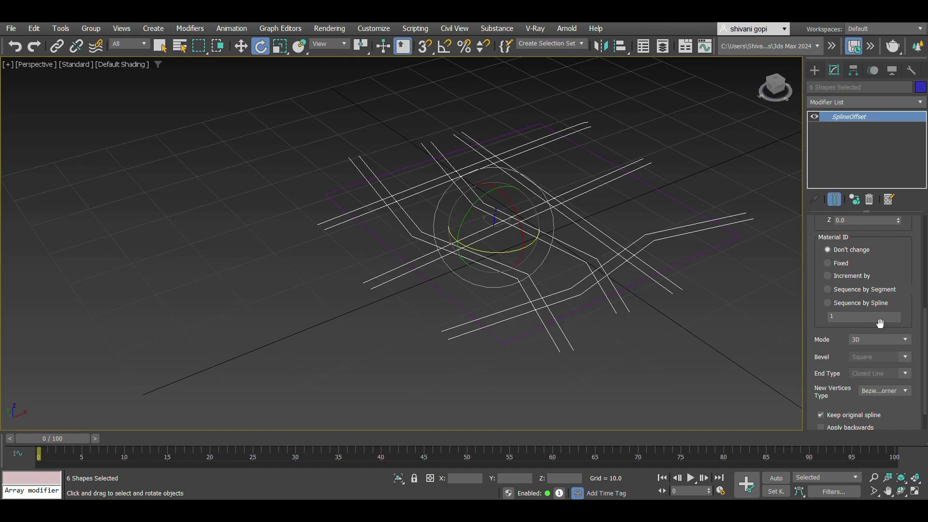
{"action": "left_click", "coordinate": [892, 342]}
{"action": "left_click", "coordinate": [882, 349]}
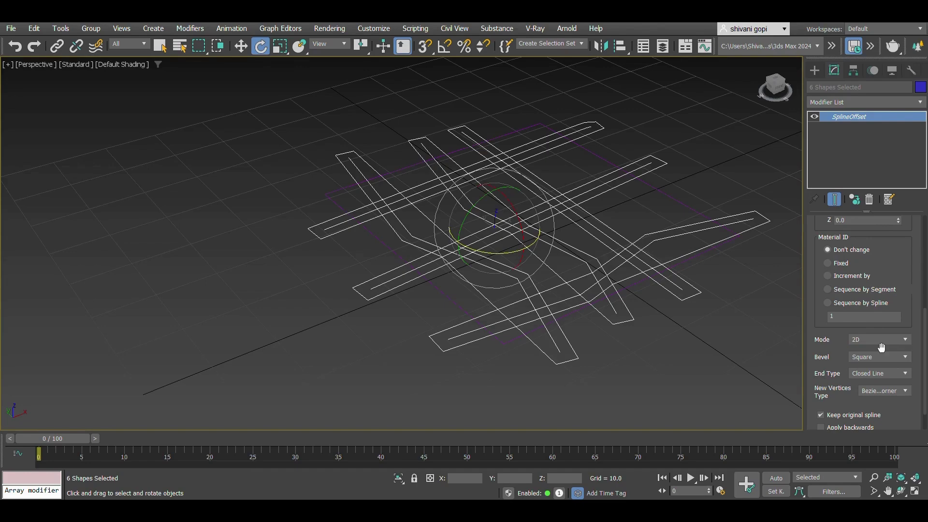
Step: Try the Round bevel on the offset splines and switch it back to Square
{"action": "left_click", "coordinate": [883, 357]}
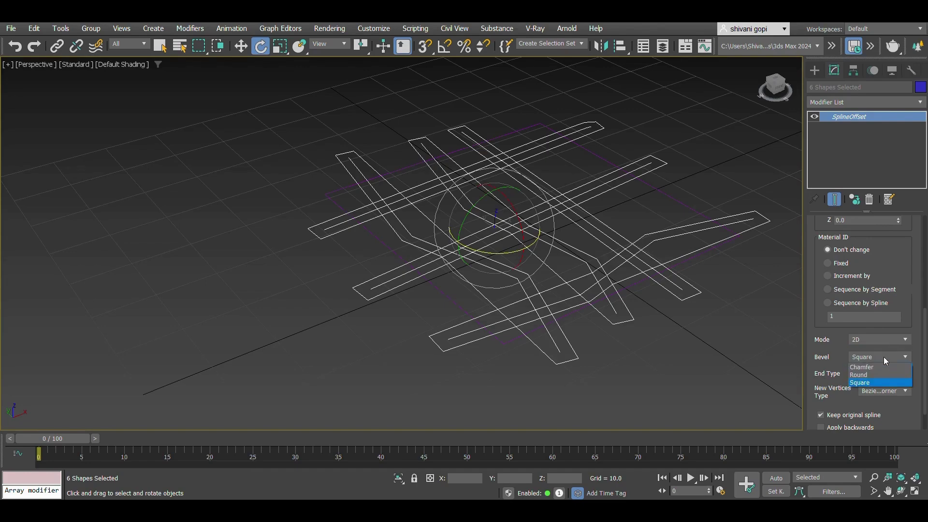
{"action": "left_click", "coordinate": [869, 375]}
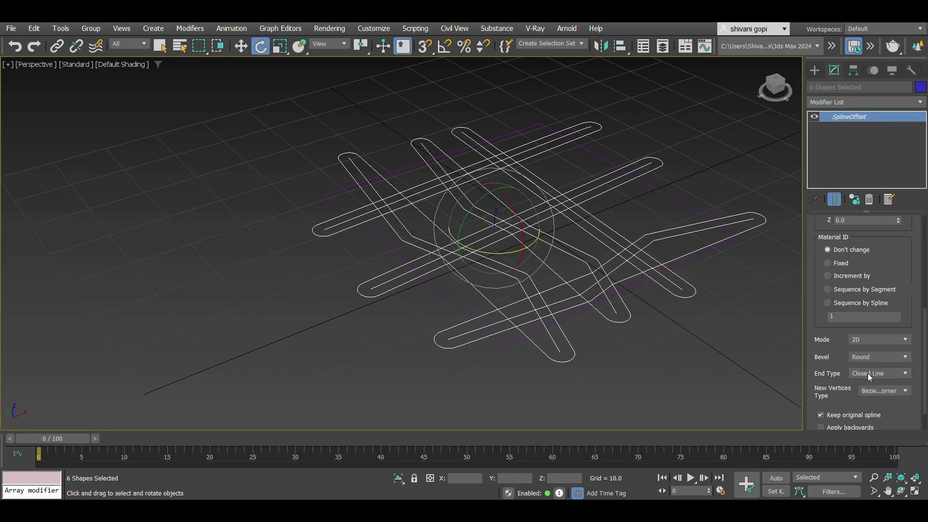
{"action": "left_click", "coordinate": [870, 360]}
{"action": "left_click", "coordinate": [870, 385]}
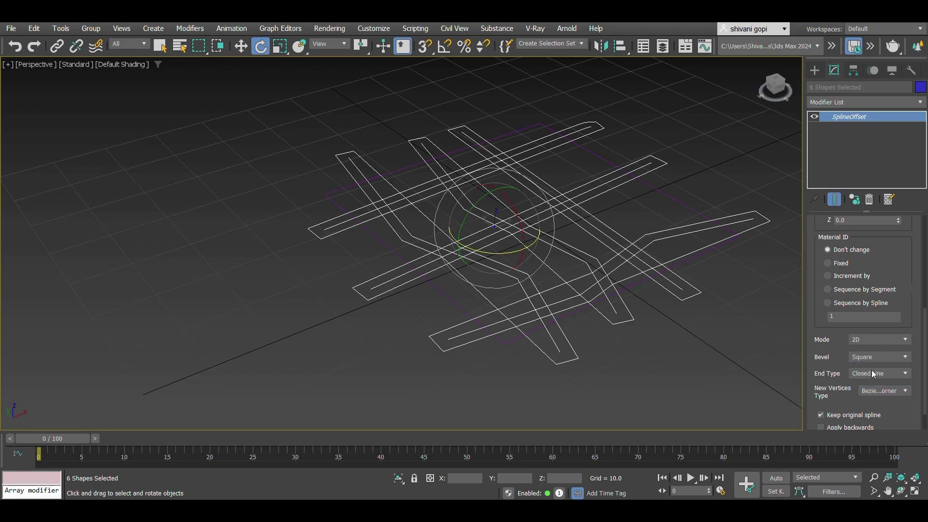
Step: Compare the Open Butt end type on the offset splines and set the End Type to Open Square
{"action": "left_click", "coordinate": [874, 374]}
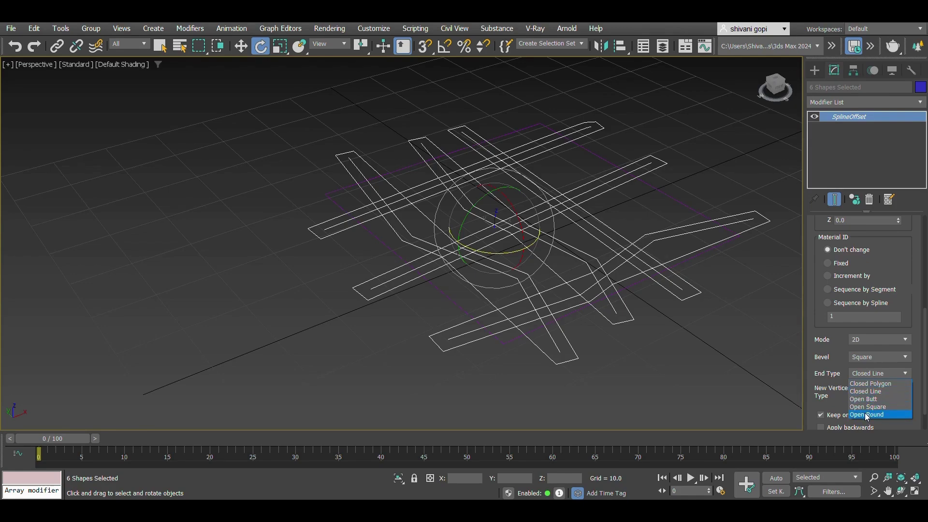
{"action": "left_click", "coordinate": [868, 399]}
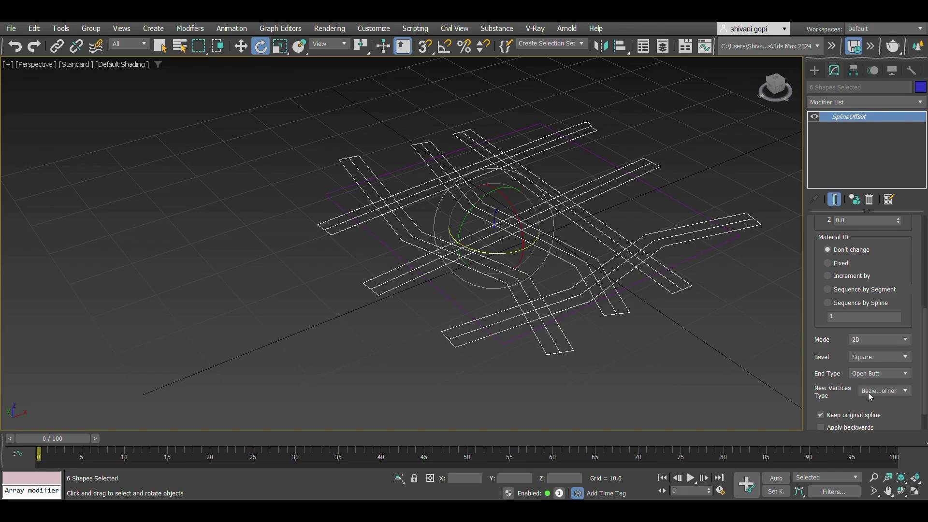
{"action": "left_click", "coordinate": [868, 393]}
{"action": "left_click", "coordinate": [868, 401]}
Step: Turn off Keep original spline so that only the offset outlines of the six lines remain
{"action": "scroll", "coordinate": [877, 350], "scroll_direction": "down", "scroll_amount": 6}
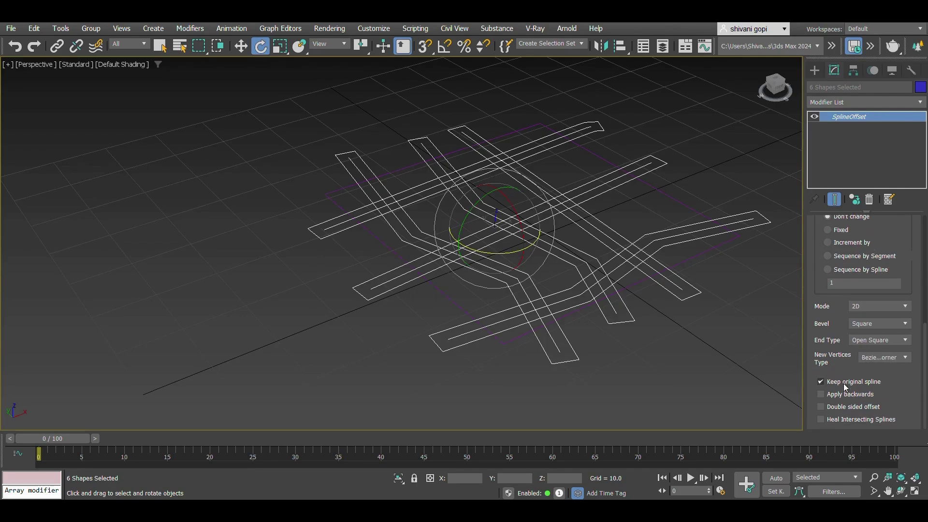
{"action": "left_click", "coordinate": [822, 381]}
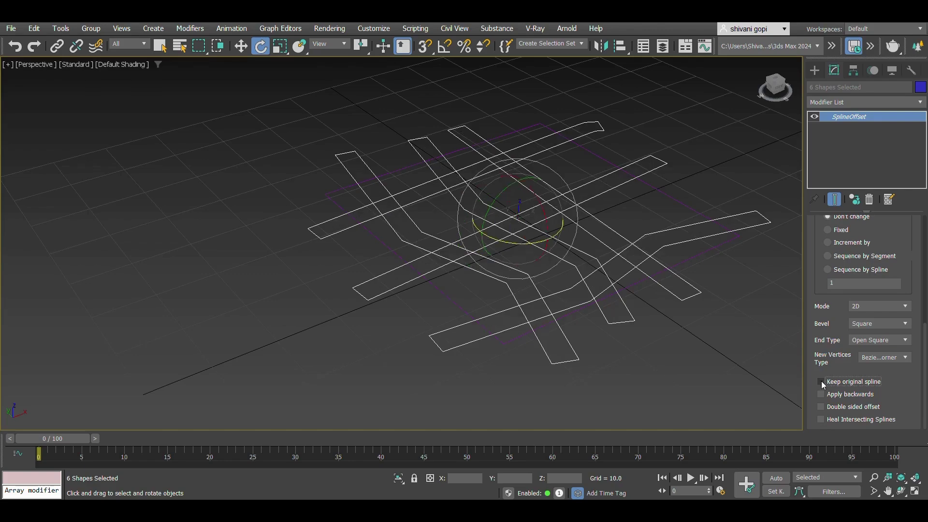
{"action": "left_click", "coordinate": [821, 381]}
{"action": "left_click", "coordinate": [821, 381]}
Step: Select the rectangle and convert it into a ShpBoolean compound shape
{"action": "scroll", "coordinate": [745, 364], "scroll_direction": "down", "scroll_amount": 5}
{"action": "scroll", "coordinate": [676, 360], "scroll_direction": "down", "scroll_amount": 2}
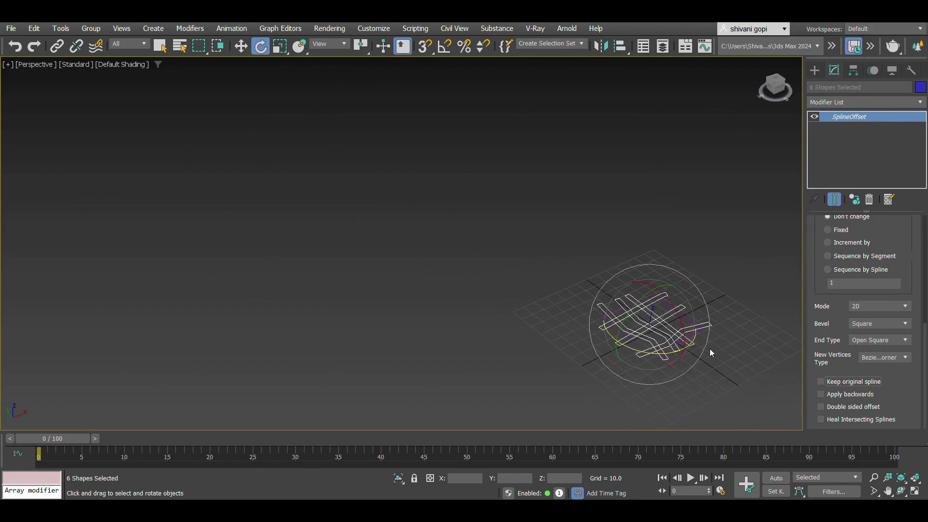
{"action": "scroll", "coordinate": [710, 349], "scroll_direction": "up", "scroll_amount": 5}
{"action": "left_click", "coordinate": [723, 334]}
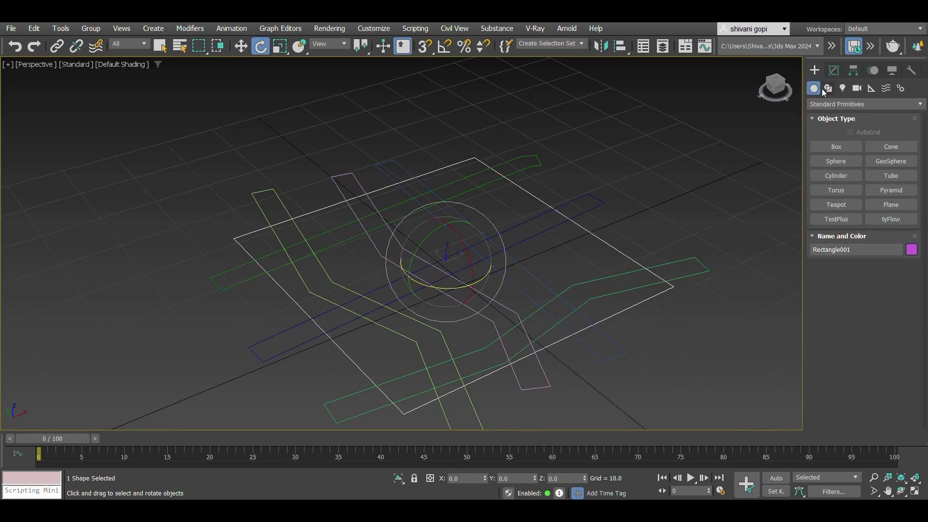
{"action": "left_click", "coordinate": [827, 88]}
{"action": "left_click", "coordinate": [827, 104]}
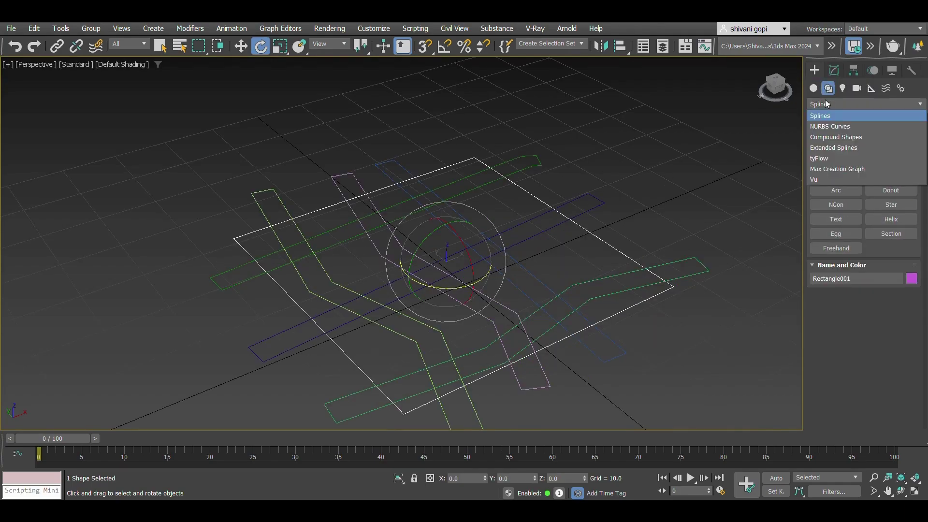
{"action": "left_click", "coordinate": [828, 137]}
{"action": "left_click", "coordinate": [833, 160]}
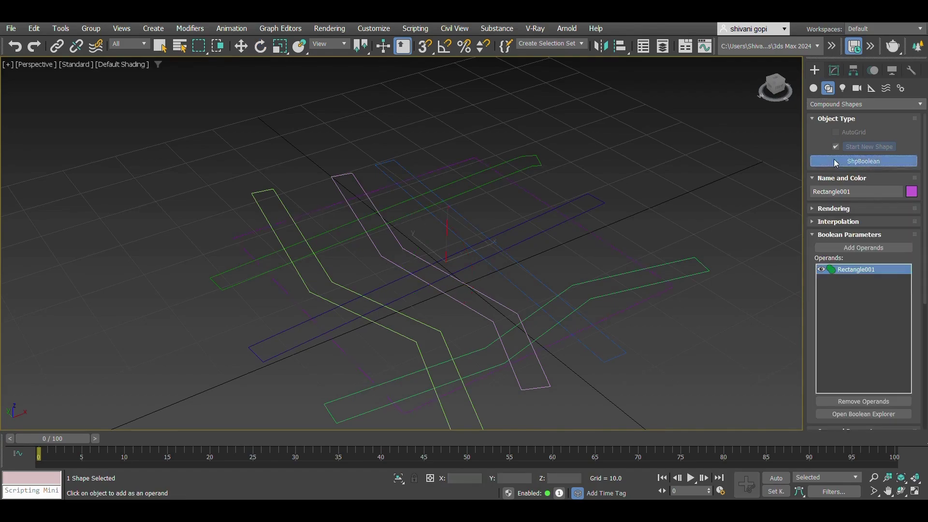
{"action": "scroll", "coordinate": [628, 184], "scroll_direction": "down", "scroll_amount": 5}
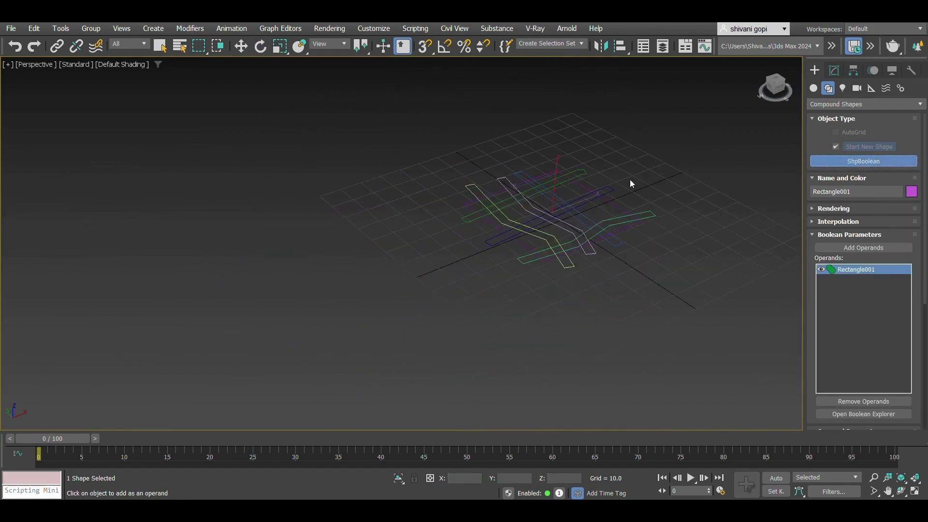
Step: Subtract the six offset line outlines from the rectangle by adding them as ShpBoolean operands with the Subtract operation
{"action": "scroll", "coordinate": [668, 198], "scroll_direction": "up", "scroll_amount": 3}
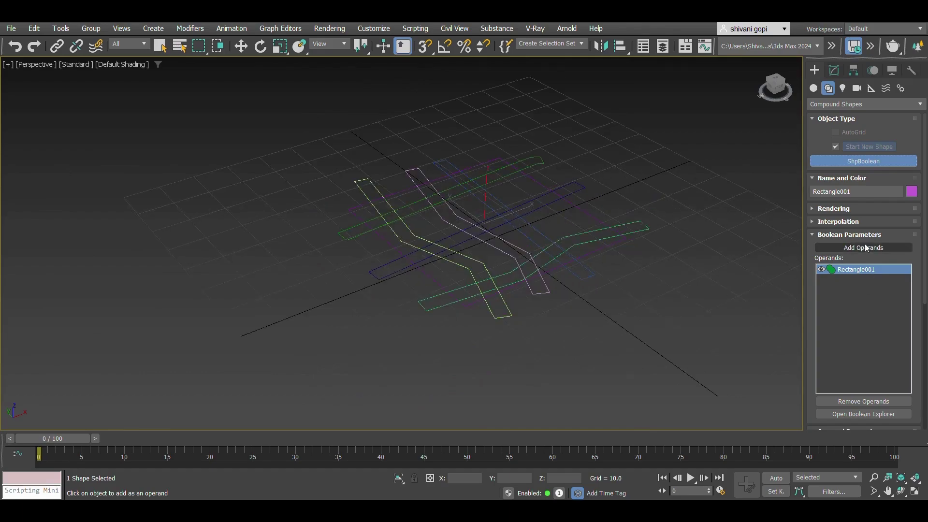
{"action": "left_click_drag", "start_coordinate": [925, 229], "coordinate": [901, 296]}
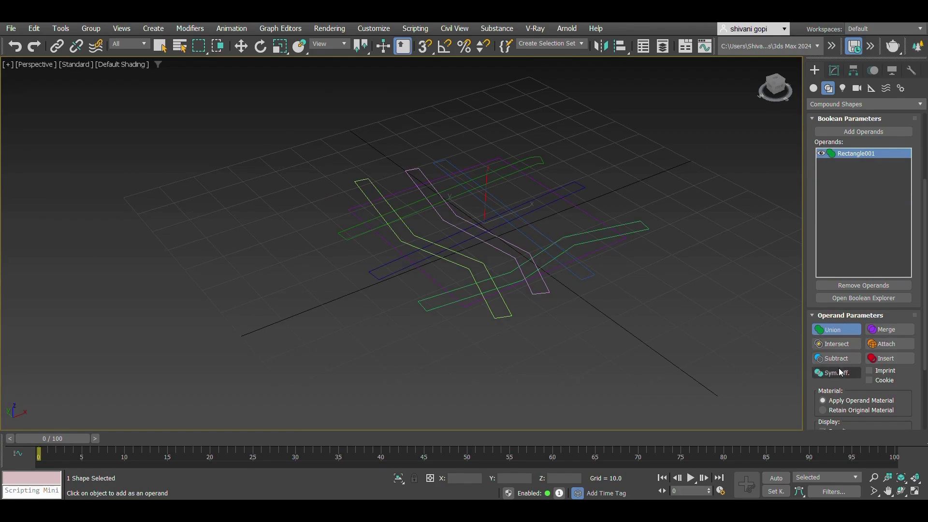
{"action": "left_click", "coordinate": [860, 133]}
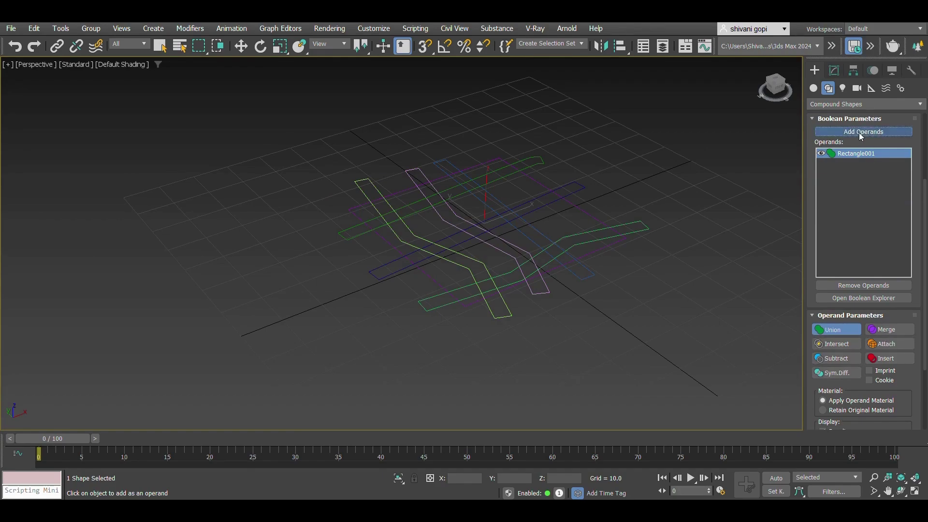
{"action": "left_click", "coordinate": [836, 359]}
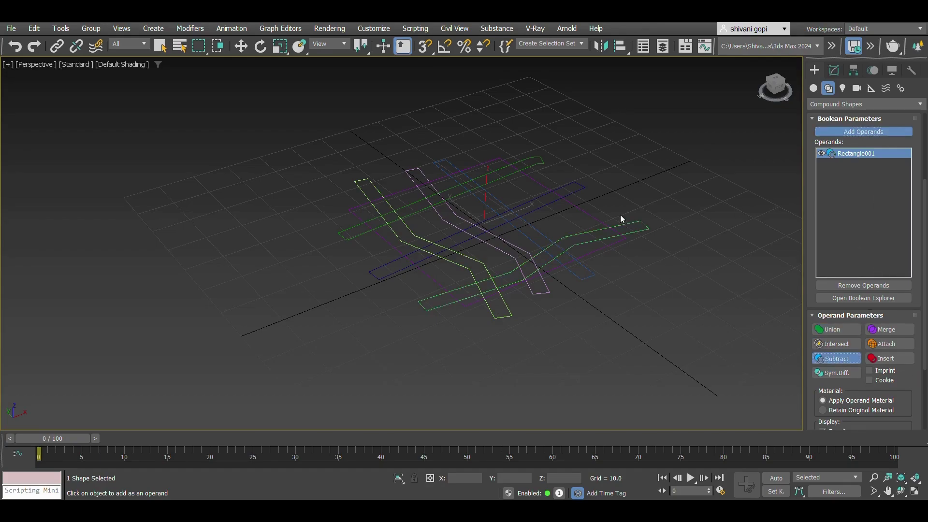
{"action": "scroll", "coordinate": [625, 216], "scroll_direction": "up", "scroll_amount": 2}
{"action": "left_click", "coordinate": [632, 230]}
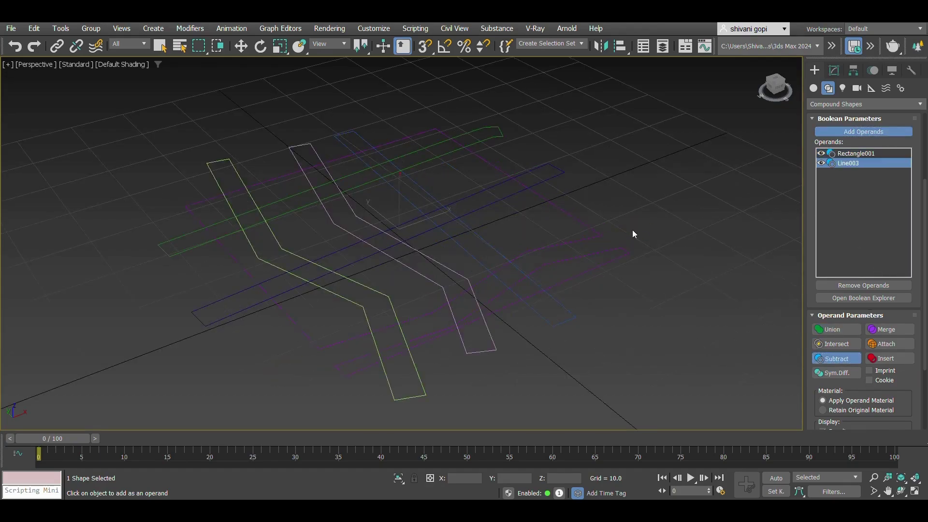
{"action": "left_click", "coordinate": [546, 179]}
{"action": "left_click", "coordinate": [491, 137]}
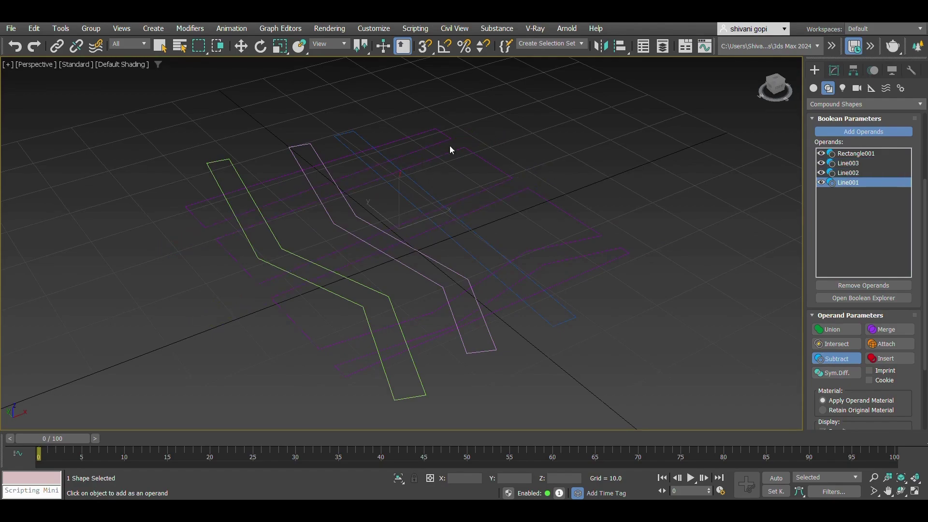
{"action": "left_click", "coordinate": [328, 140]}
{"action": "left_click", "coordinate": [311, 145]}
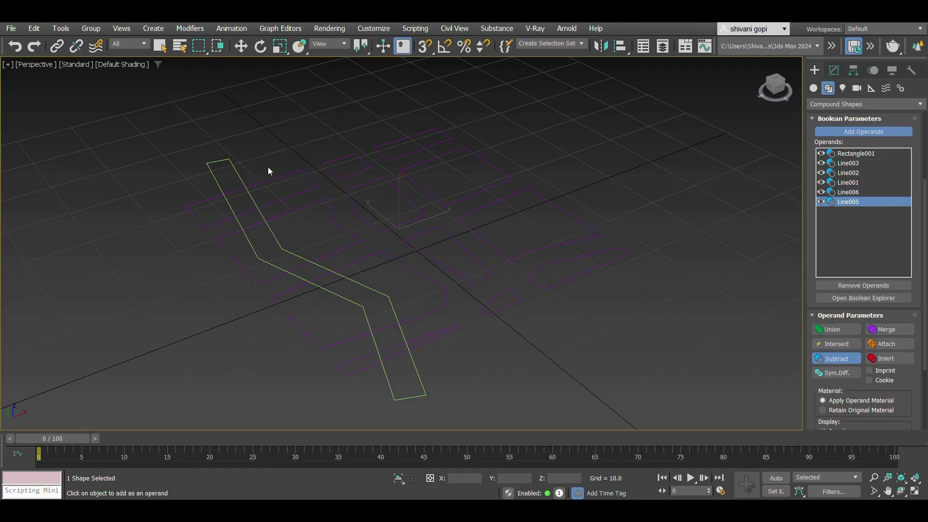
{"action": "left_click", "coordinate": [239, 174]}
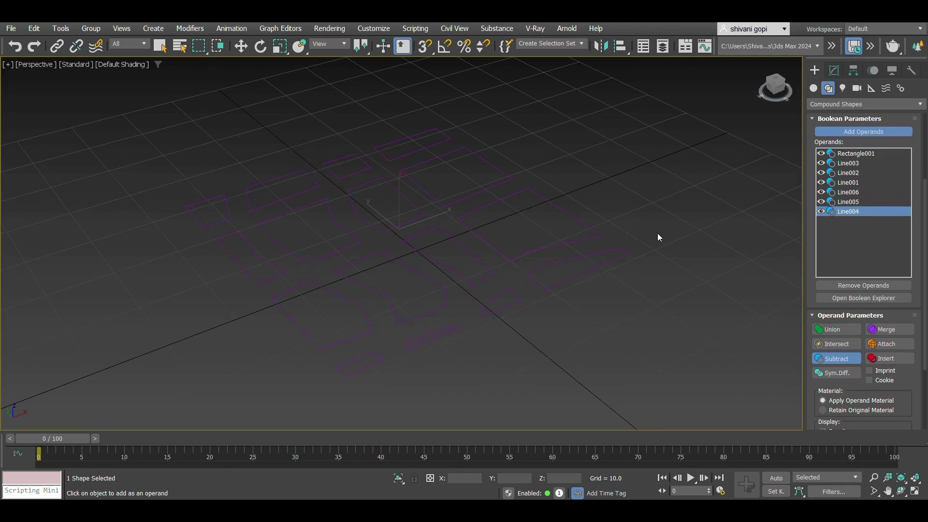
{"action": "middle_click_drag", "start_coordinate": [658, 234], "coordinate": [677, 327], "text": "alt"}
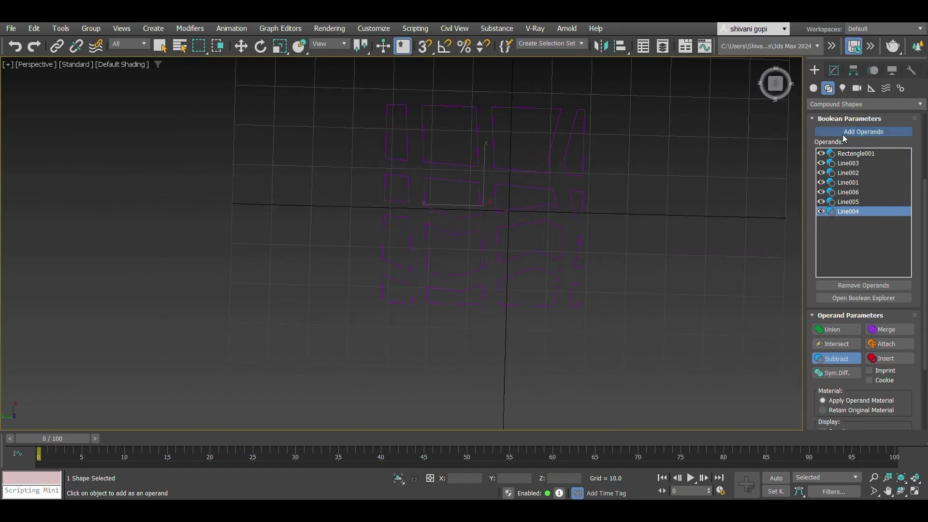
{"action": "left_click", "coordinate": [815, 87]}
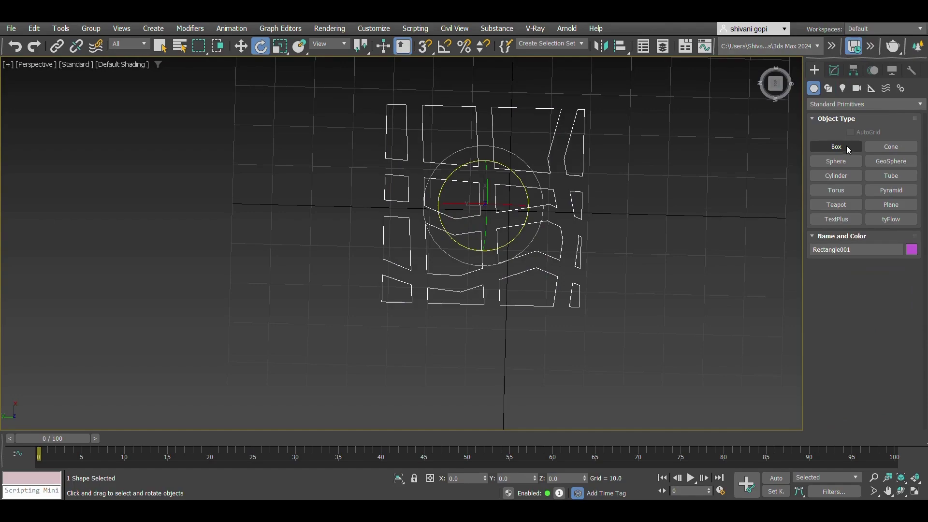
{"action": "left_click", "coordinate": [828, 88]}
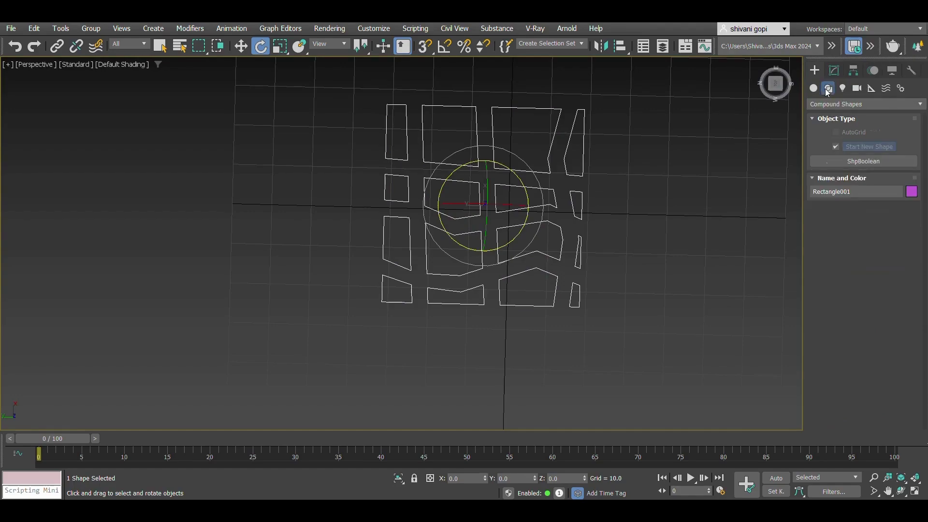
{"action": "left_click", "coordinate": [831, 104]}
{"action": "left_click", "coordinate": [826, 116]}
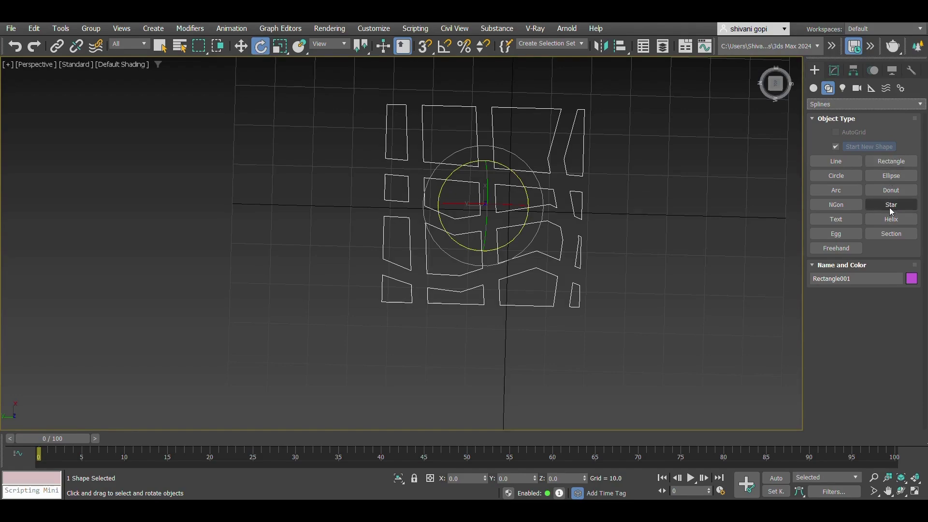
{"action": "left_click", "coordinate": [816, 106]}
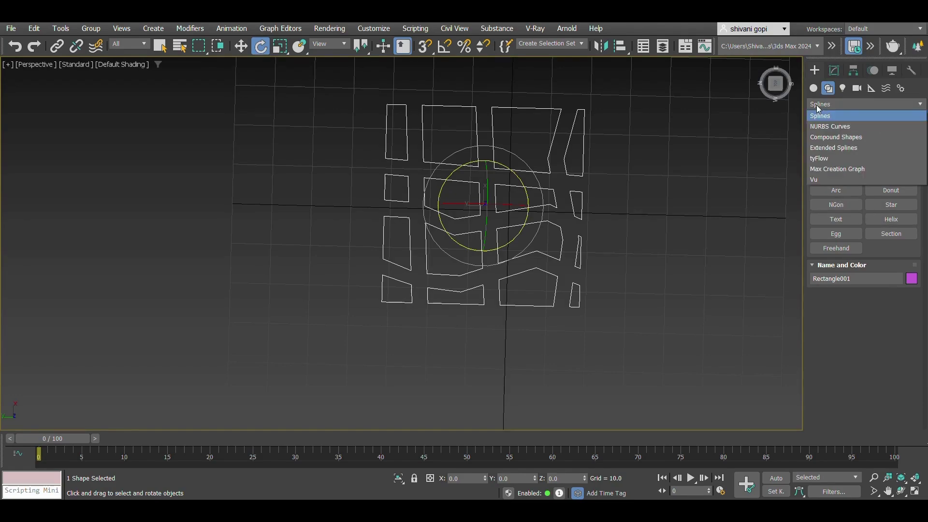
Step: Create a plane about 71.6 long and 62.7 wide that extends beyond all the block outlines
{"action": "left_click", "coordinate": [816, 89]}
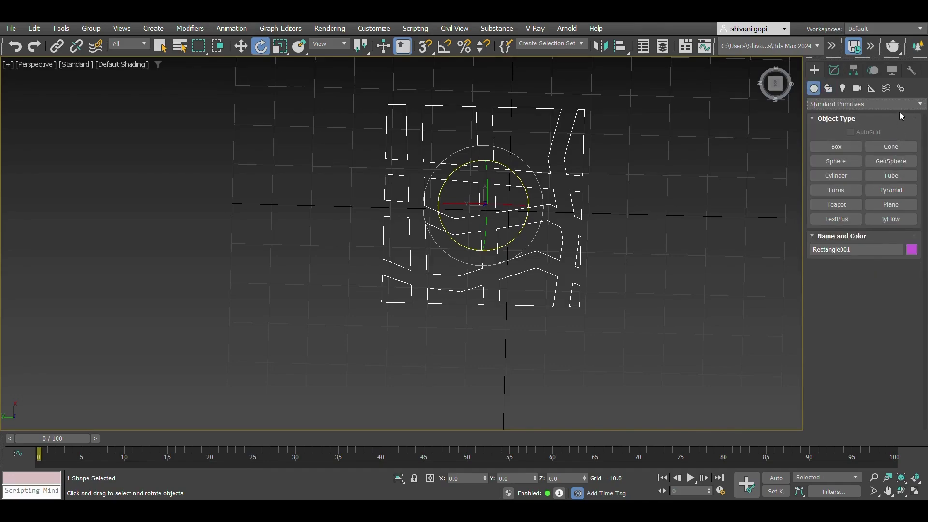
{"action": "key", "text": "ctrl+d"}
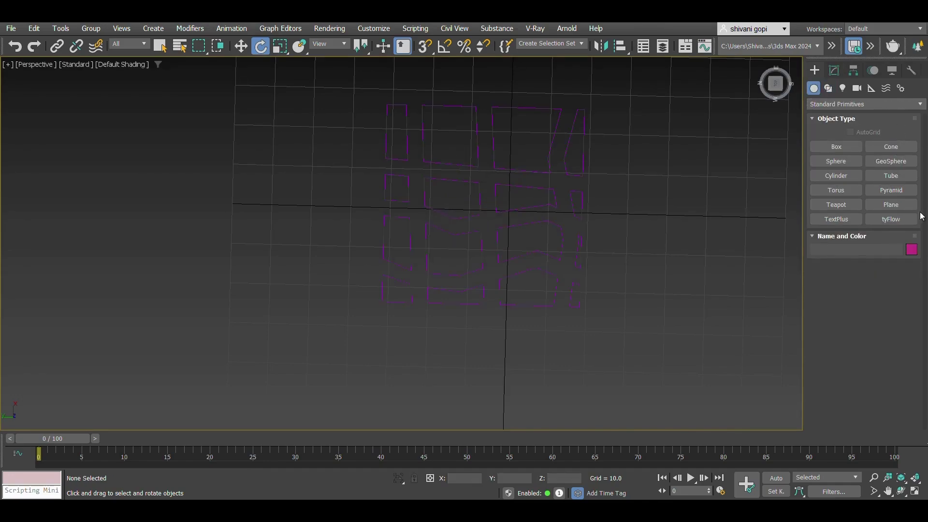
{"action": "left_click", "coordinate": [889, 205]}
{"action": "left_click_drag", "start_coordinate": [352, 87], "coordinate": [628, 341]}
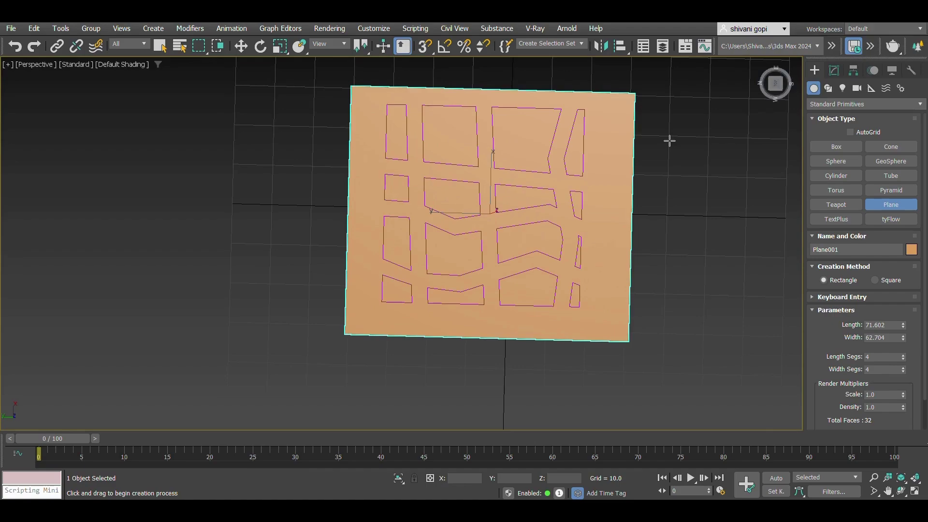
{"action": "middle_click_drag", "start_coordinate": [694, 288], "coordinate": [650, 262], "text": "alt"}
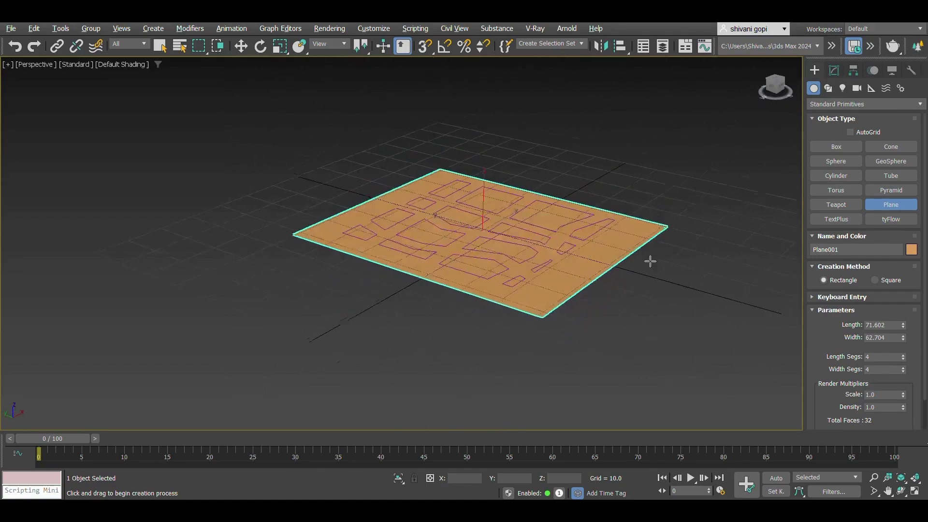
{"action": "scroll", "coordinate": [547, 174], "scroll_direction": "up", "scroll_amount": 4}
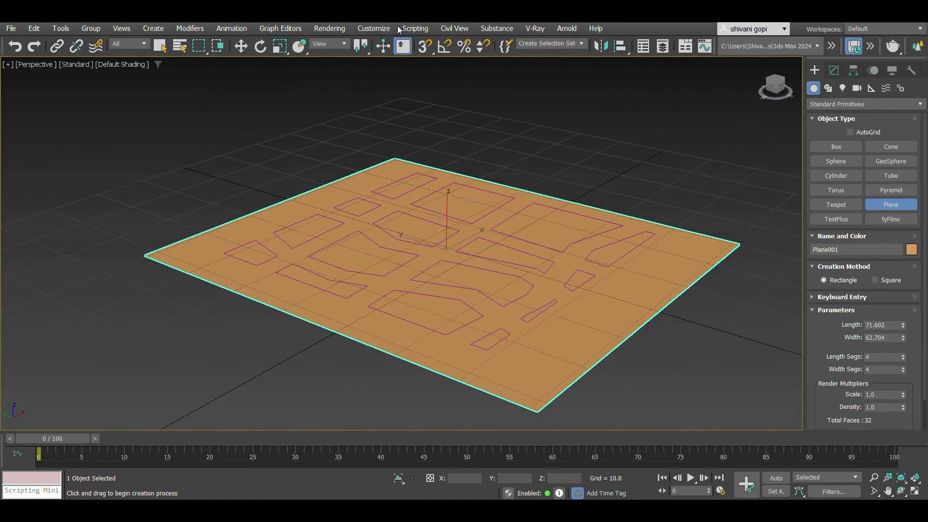
{"action": "key", "text": "e"}
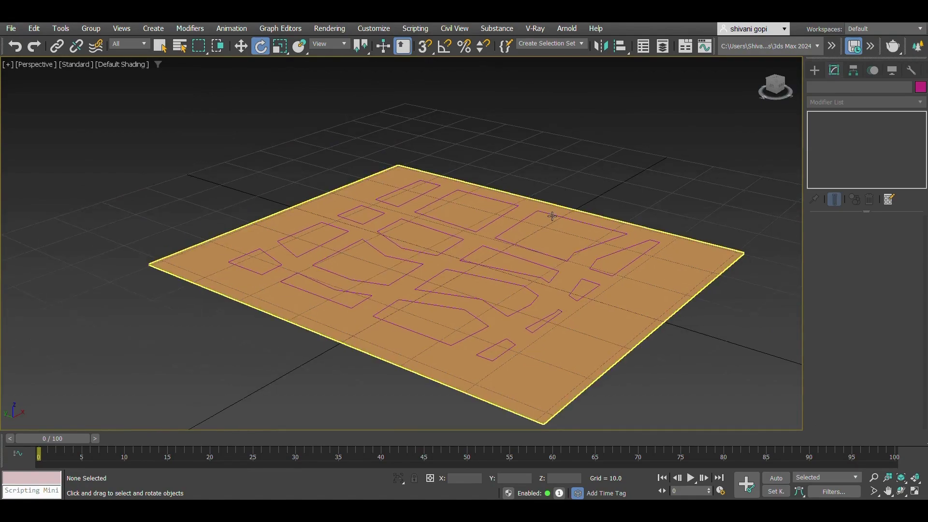
Step: Apply the Greeble modifier directly to the boolean block shape
{"action": "left_click", "coordinate": [552, 215]}
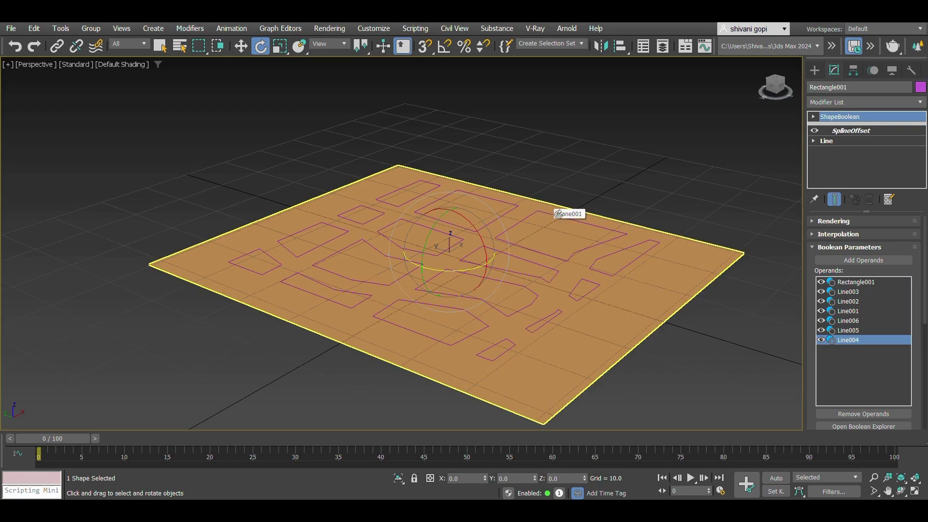
{"action": "left_click", "coordinate": [844, 102]}
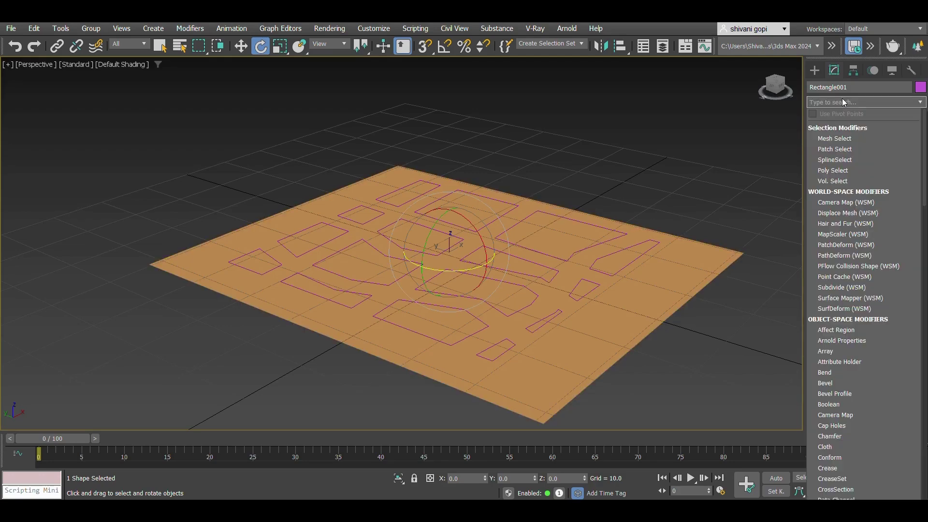
{"action": "type", "text": "gr"}
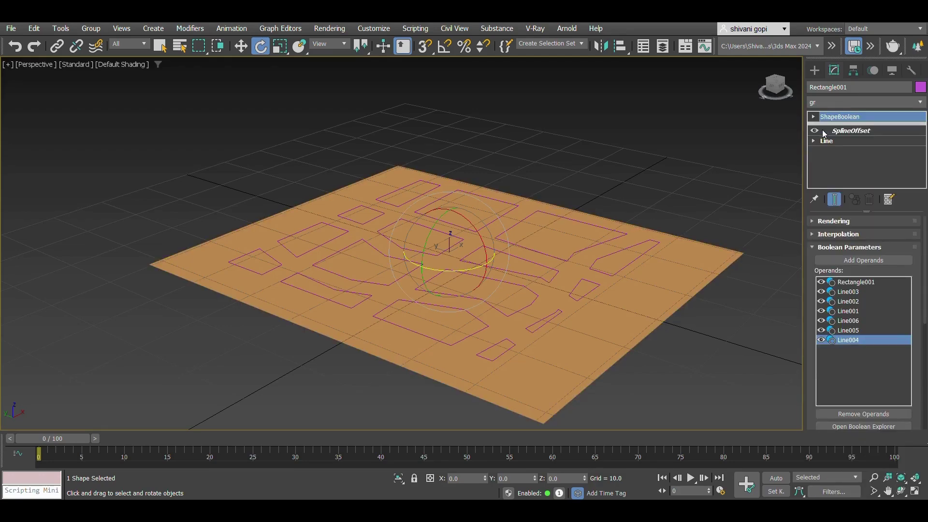
{"action": "key", "text": "Return"}
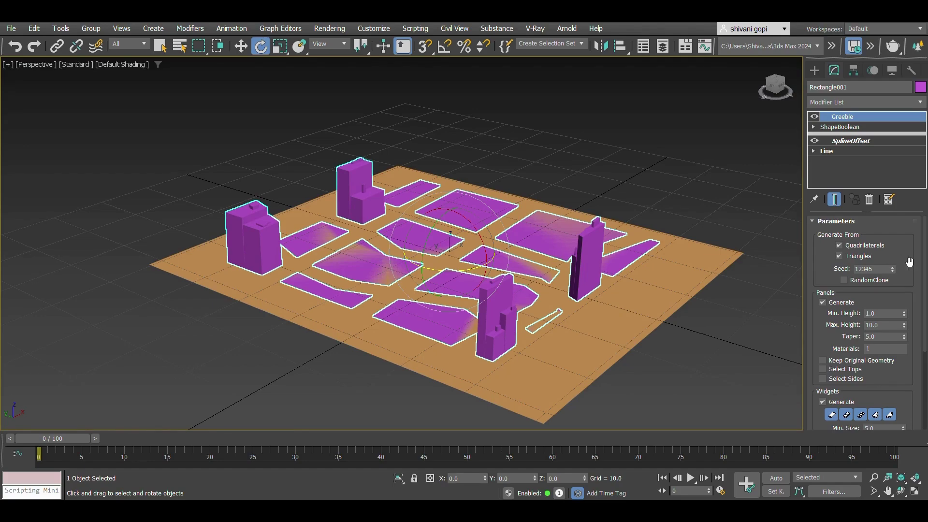
{"action": "scroll", "coordinate": [595, 290], "scroll_direction": "down", "scroll_amount": 6}
{"action": "scroll", "coordinate": [595, 290], "scroll_direction": "up", "scroll_amount": 6}
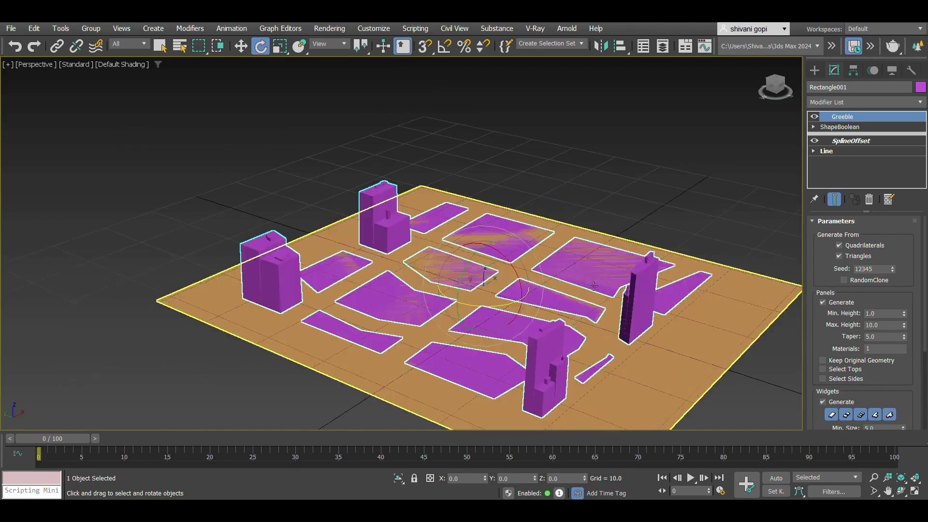
Step: Try a Greeble panel Min. Height of 0.0 and Taper of 2.3, and remove the Greeble modifier from the shape
{"action": "middle_click_drag", "start_coordinate": [595, 290], "coordinate": [623, 309], "text": "alt"}
{"action": "left_click_drag", "start_coordinate": [904, 315], "coordinate": [904, 368]}
{"action": "left_click", "coordinate": [905, 339]}
{"action": "scroll", "coordinate": [870, 348], "scroll_direction": "down", "scroll_amount": 1}
{"action": "scroll", "coordinate": [625, 280], "scroll_direction": "down", "scroll_amount": 4}
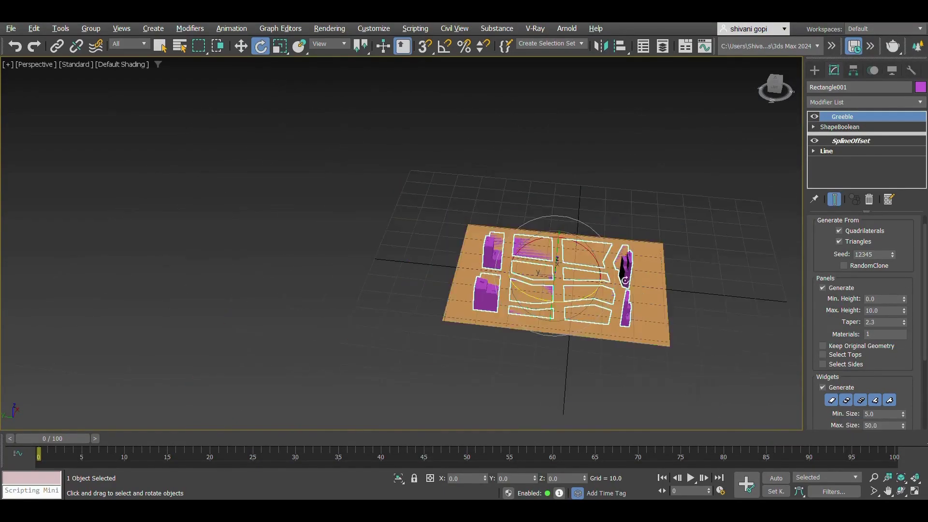
{"action": "middle_click_drag", "start_coordinate": [633, 313], "coordinate": [586, 275], "text": "alt"}
{"action": "scroll", "coordinate": [586, 274], "scroll_direction": "up", "scroll_amount": 4}
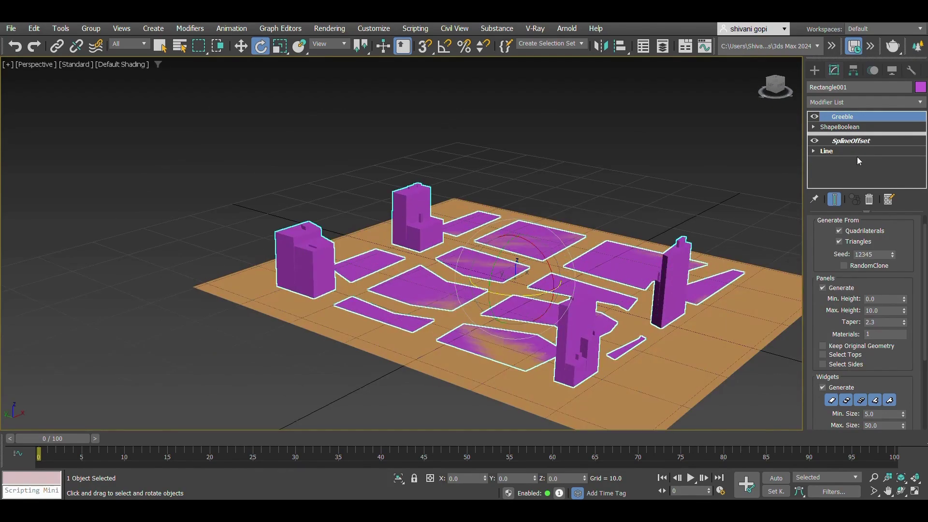
{"action": "left_click", "coordinate": [869, 199]}
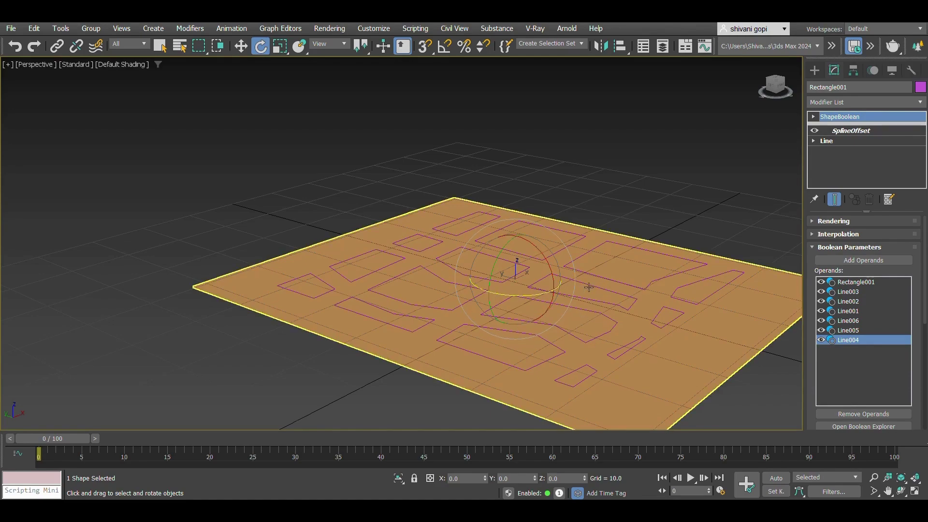
Step: Reselect the boolean block shape and add an Edit Poly modifier above ShapeBoolean
{"action": "left_click", "coordinate": [629, 215]}
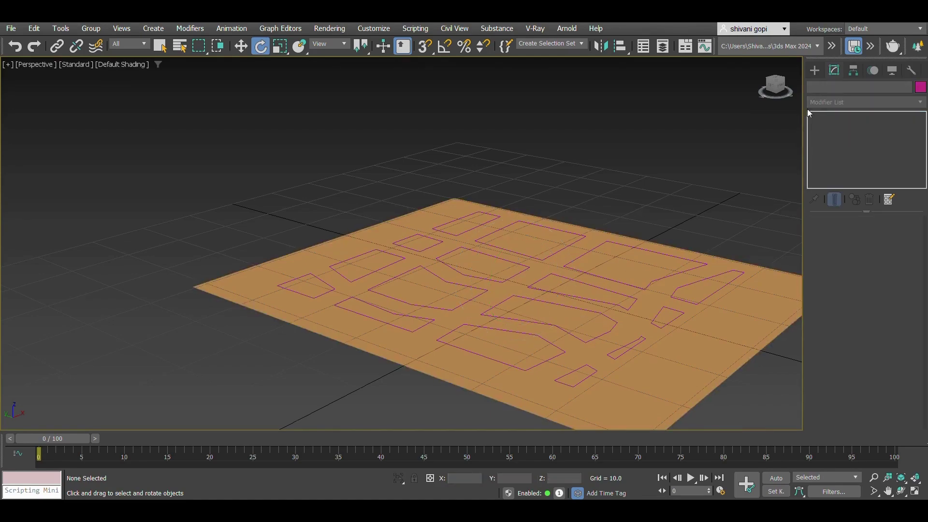
{"action": "left_click", "coordinate": [691, 259]}
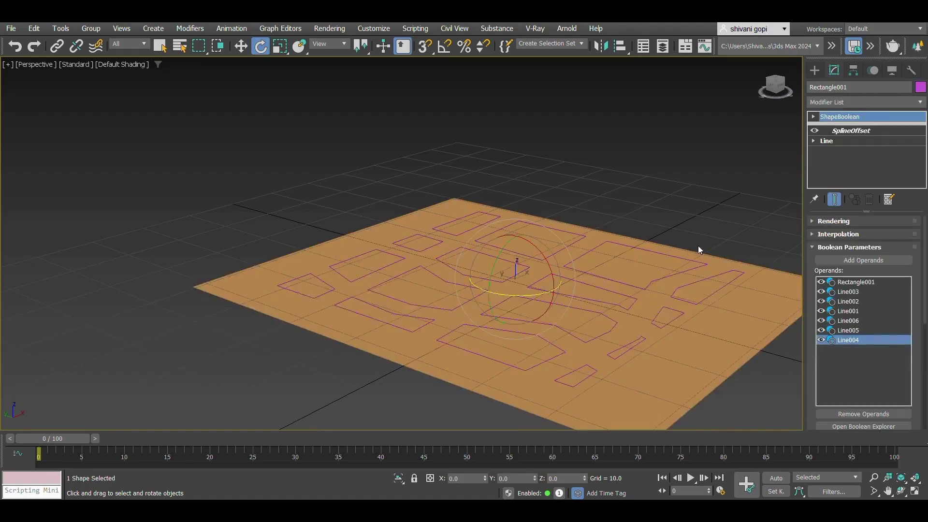
{"action": "left_click", "coordinate": [841, 102]}
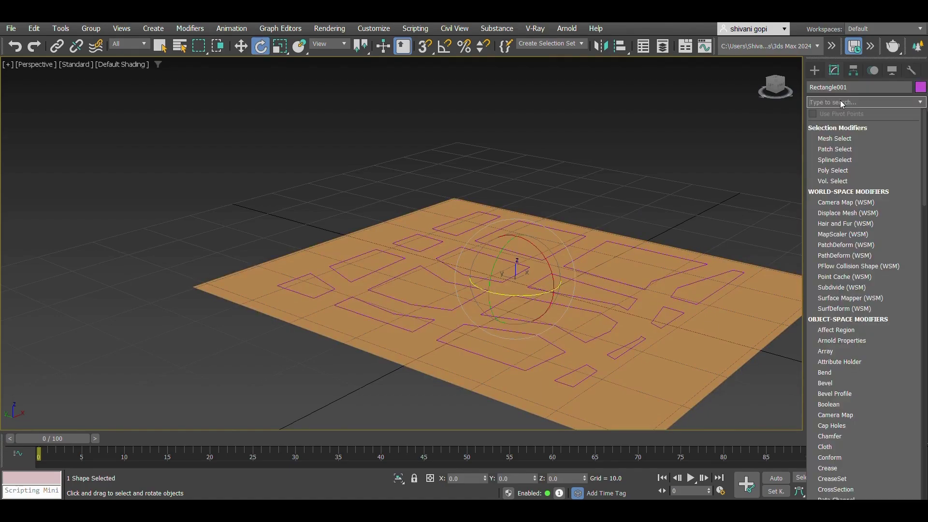
{"action": "type", "text": "edi"}
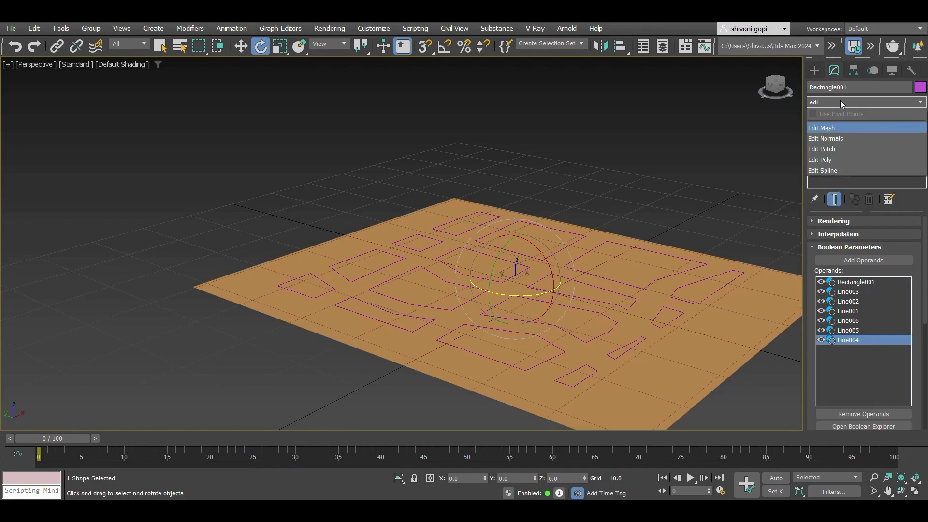
{"action": "left_click", "coordinate": [834, 159]}
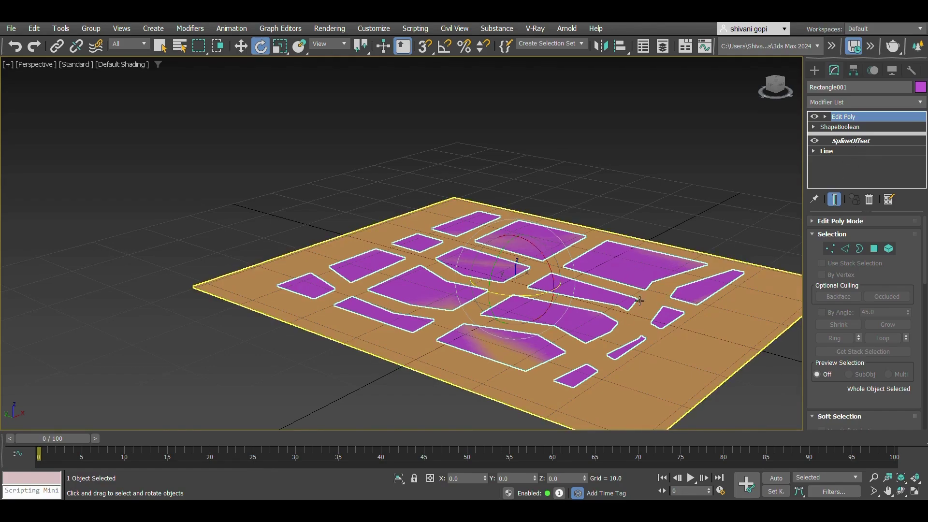
{"action": "mouse_move", "coordinate": [629, 309]}
{"action": "middle_mouse_down", "text": "alt"}
{"action": "mouse_move", "coordinate": [648, 325]}
{"action": "mouse_move", "coordinate": [637, 317]}
{"action": "middle_mouse_up", "text": "alt"}
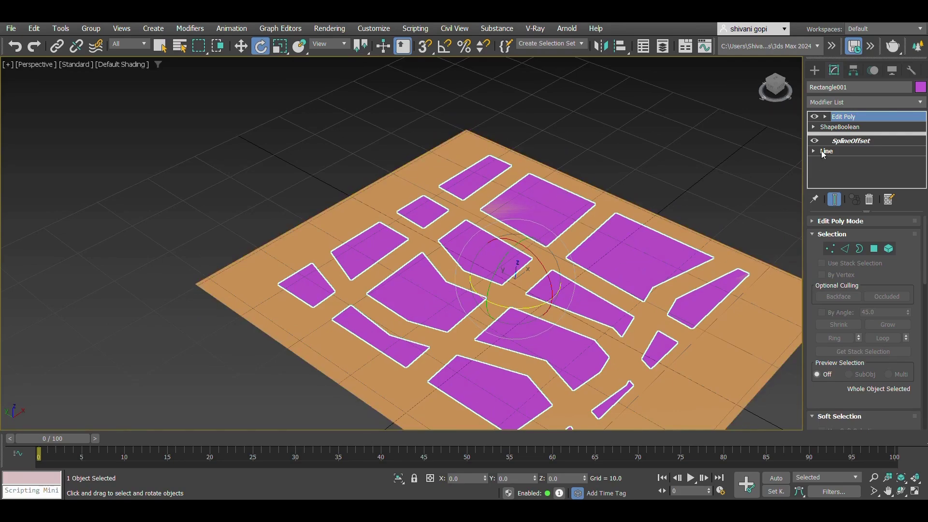
Step: Add a Quadify Mesh modifier above Edit Poly on the block shape
{"action": "left_click", "coordinate": [849, 101]}
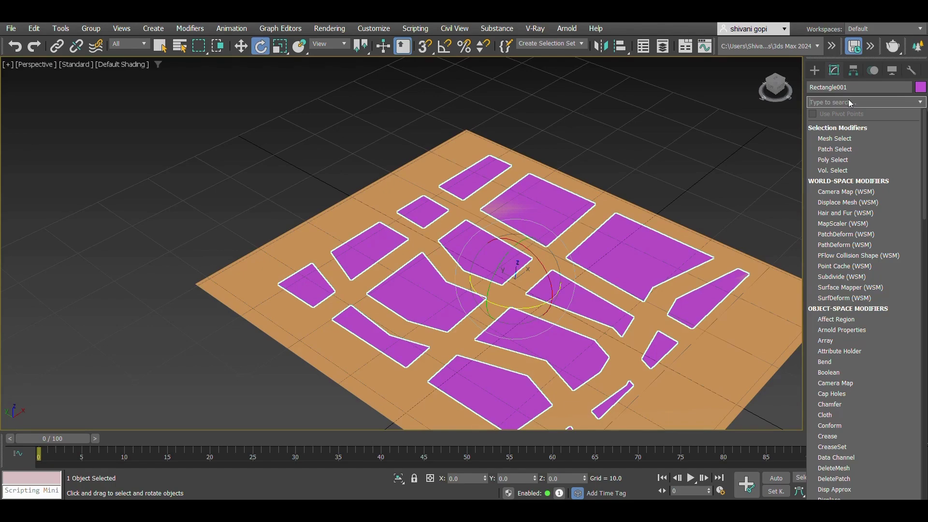
{"action": "type", "text": "qua"}
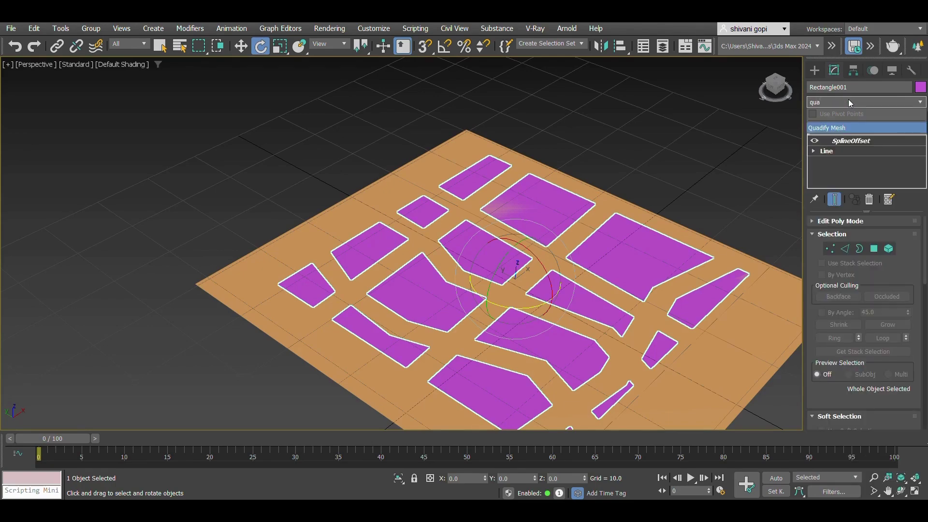
{"action": "left_click", "coordinate": [847, 127]}
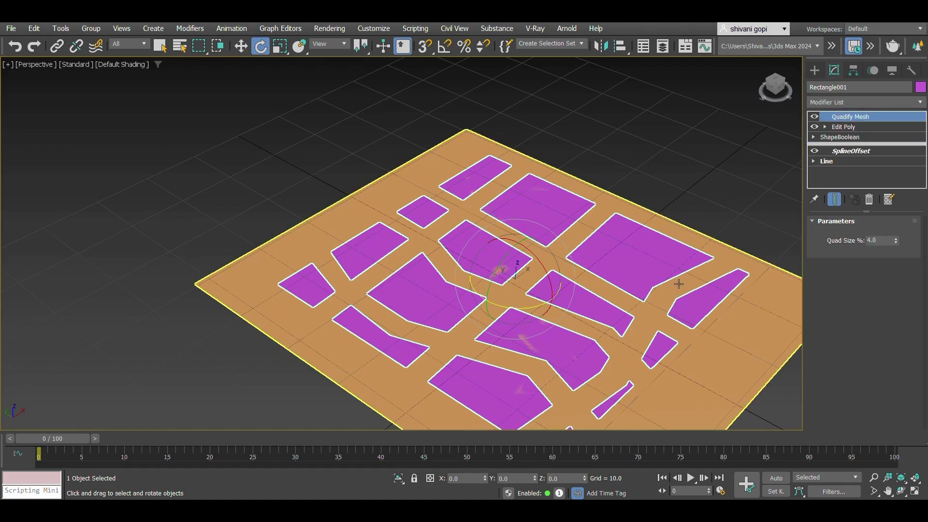
Step: Delete the ground plane and reselect the block shape
{"action": "left_click", "coordinate": [749, 257]}
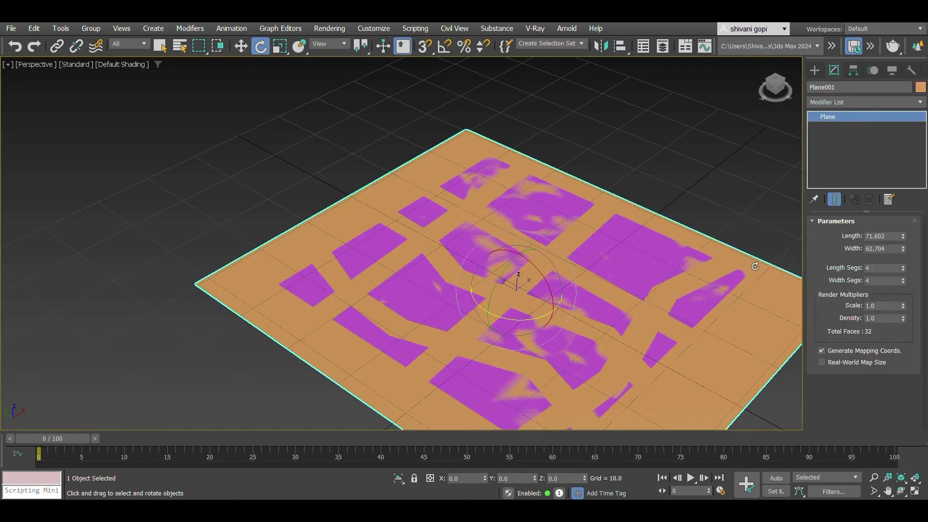
{"action": "key", "text": "Delete"}
{"action": "left_click", "coordinate": [717, 290]}
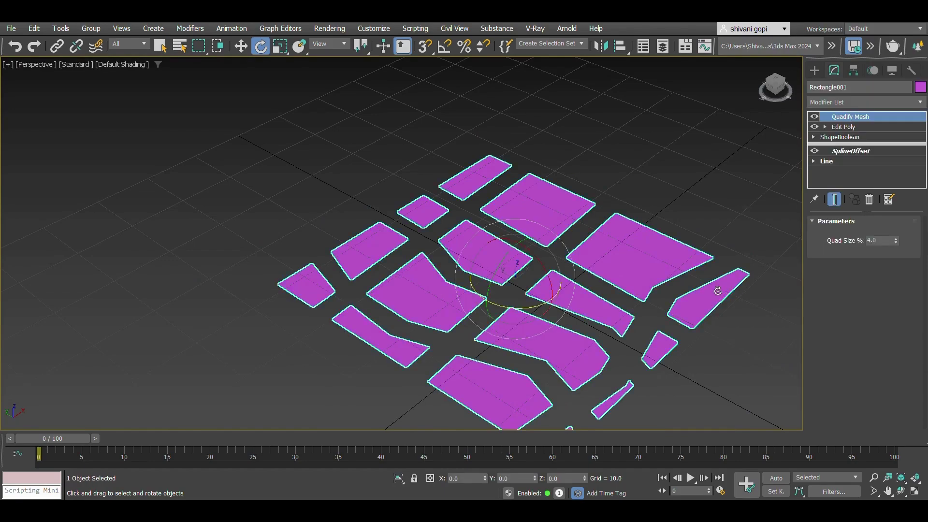
Step: Display edged faces in the viewport and compare the blocks with the Quadify Mesh modifier disabled and enabled
{"action": "left_click", "coordinate": [121, 65]}
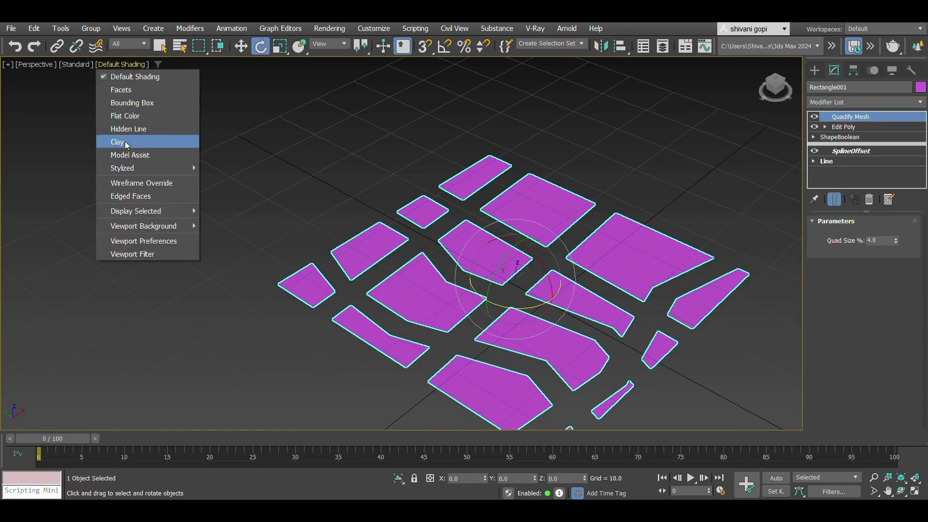
{"action": "left_click", "coordinate": [131, 197]}
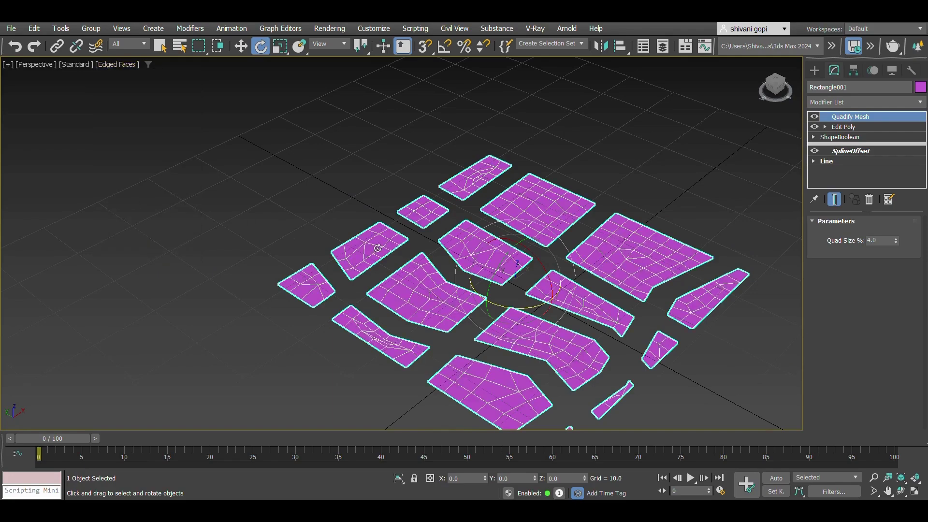
{"action": "left_click", "coordinate": [815, 117]}
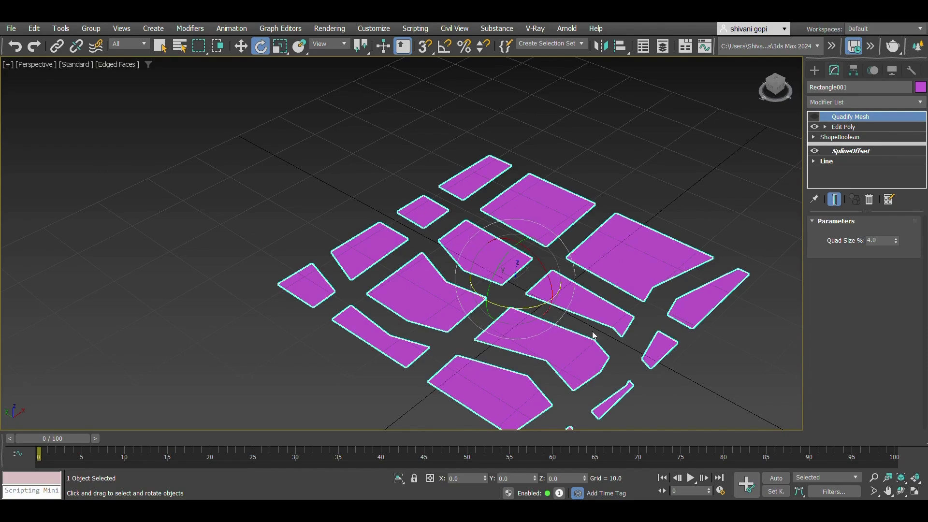
{"action": "left_click", "coordinate": [815, 117]}
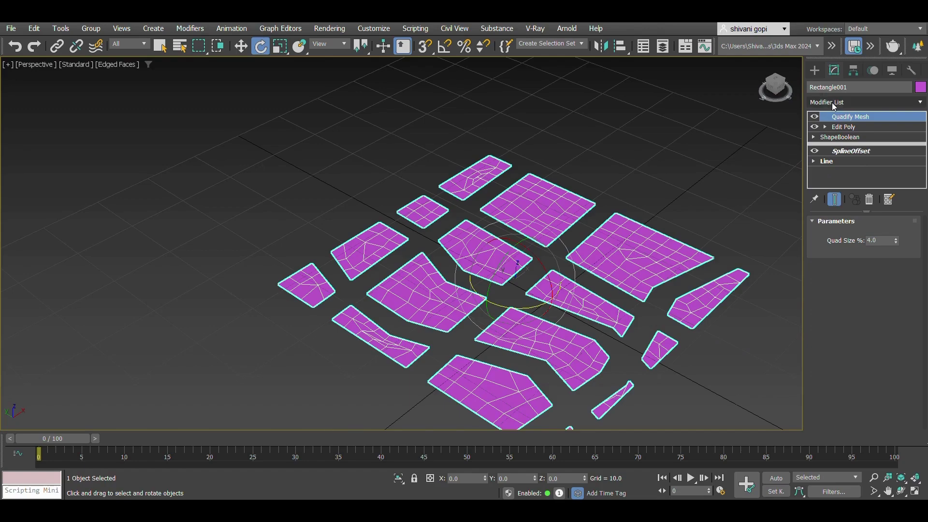
Step: Add the Greeble modifier above Quadify Mesh to generate buildings on the blocks
{"action": "scroll", "coordinate": [653, 241], "scroll_direction": "up", "scroll_amount": 3}
{"action": "scroll", "coordinate": [571, 203], "scroll_direction": "down", "scroll_amount": 4}
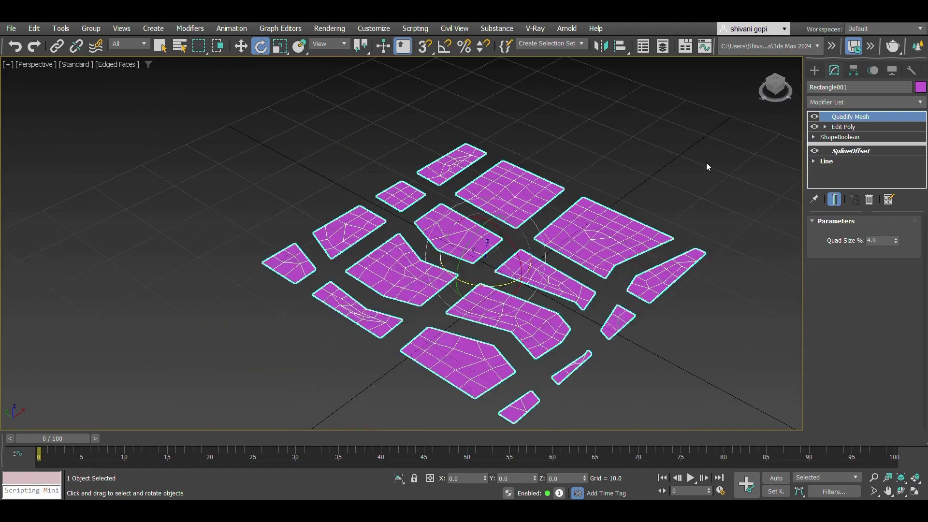
{"action": "left_click", "coordinate": [823, 103]}
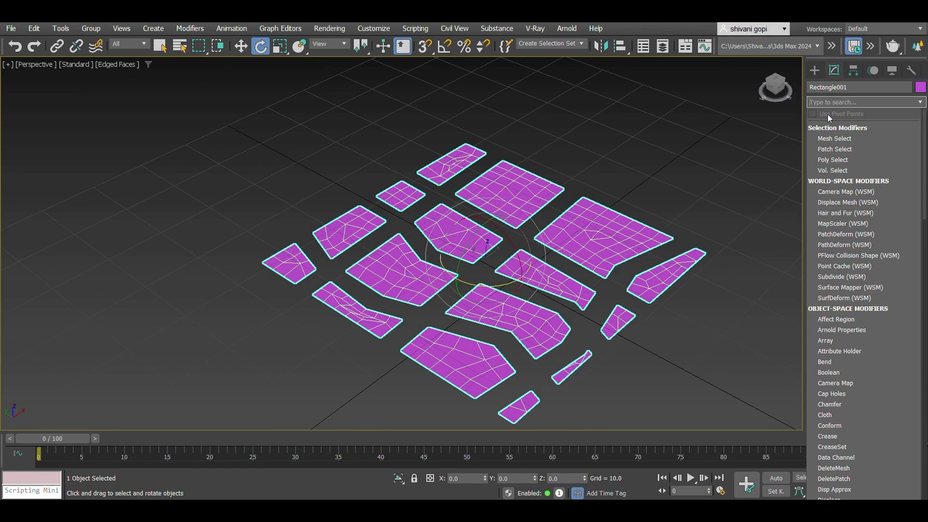
{"action": "type", "text": "greeble"}
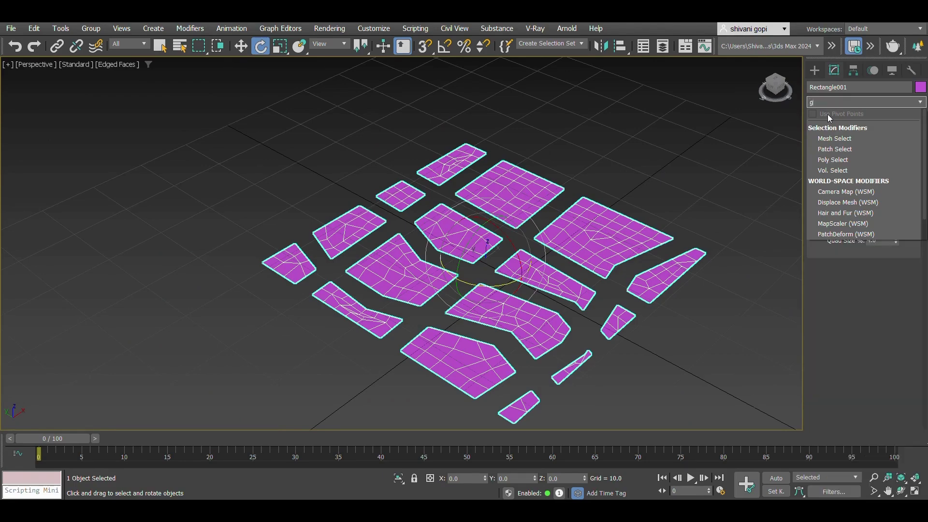
{"action": "key", "text": "Return"}
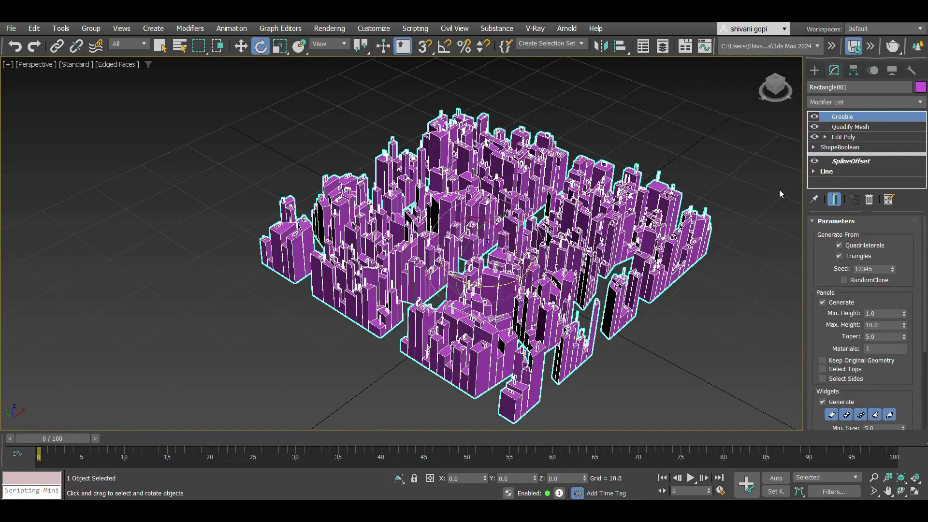
Step: Set the Greeble panel Min. Height to 0.0
{"action": "middle_click_drag", "start_coordinate": [529, 234], "coordinate": [501, 207], "text": "alt"}
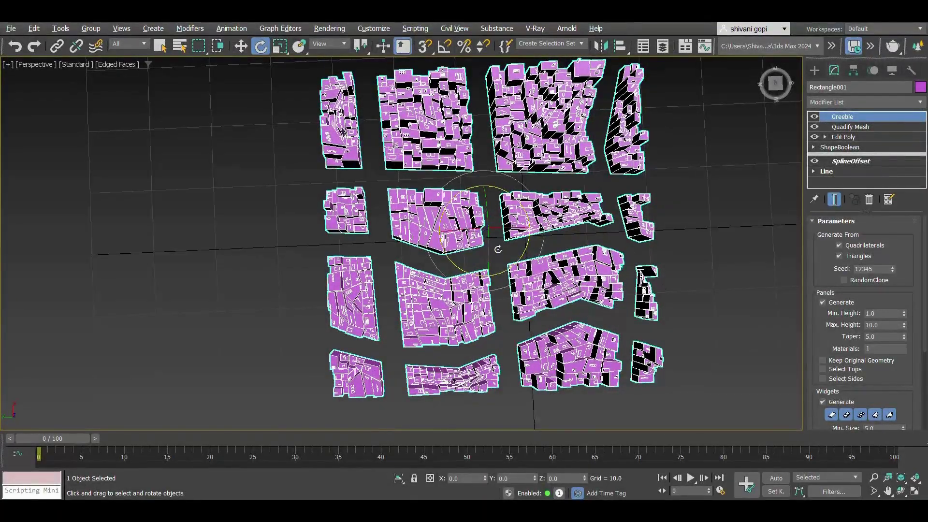
{"action": "middle_click_drag", "start_coordinate": [498, 249], "coordinate": [648, 261], "text": "alt"}
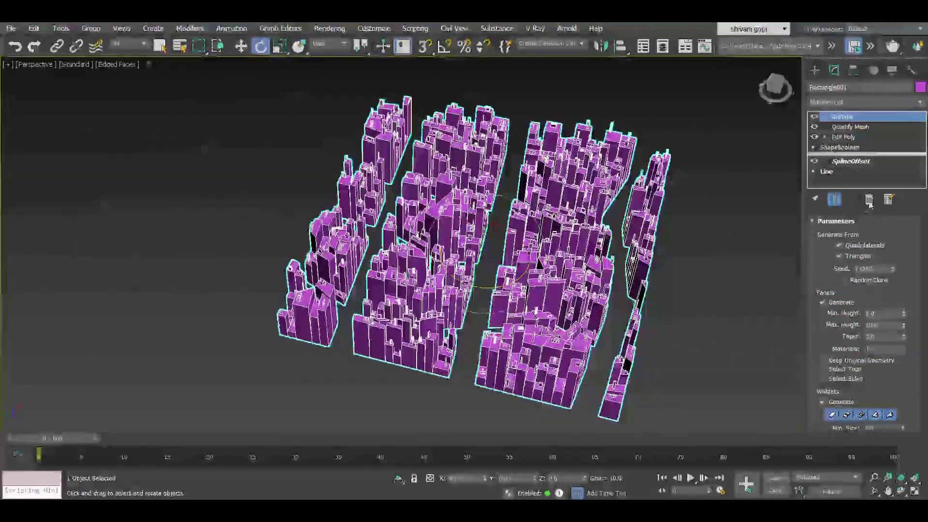
{"action": "mouse_move", "coordinate": [903, 315]}
{"action": "left_mouse_down"}
{"action": "mouse_move", "coordinate": [902, 298]}
{"action": "mouse_move", "coordinate": [900, 332]}
{"action": "left_mouse_up"}
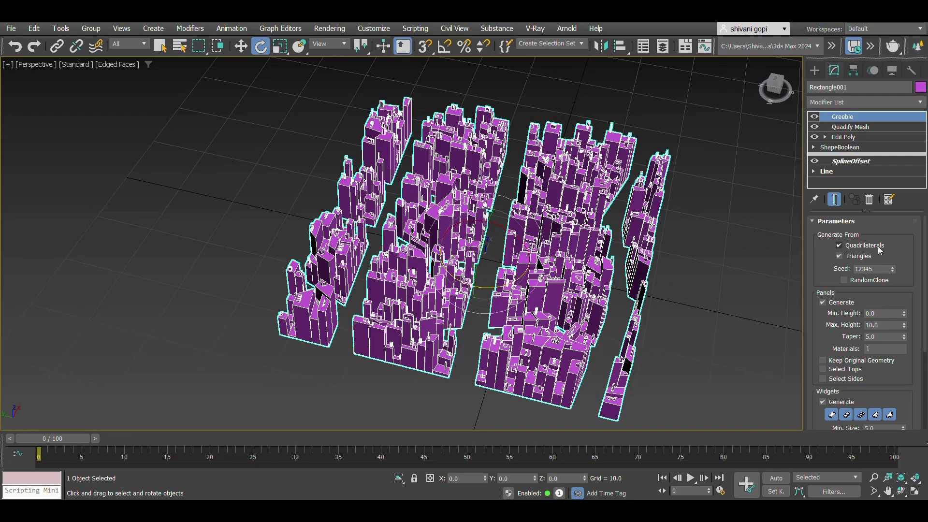
Step: Try Greeble generation with Quadrilaterals and Triangles disabled, and re-enable both
{"action": "left_click", "coordinate": [839, 246]}
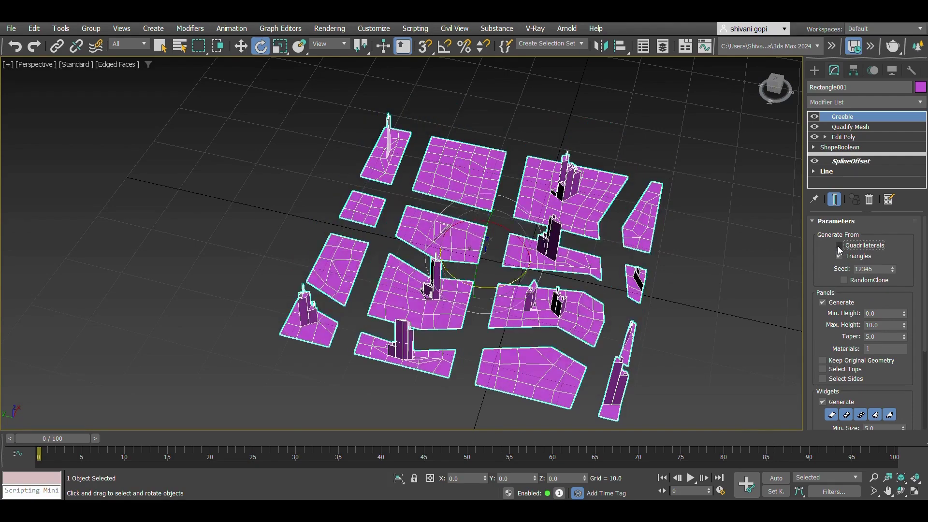
{"action": "left_click", "coordinate": [840, 257]}
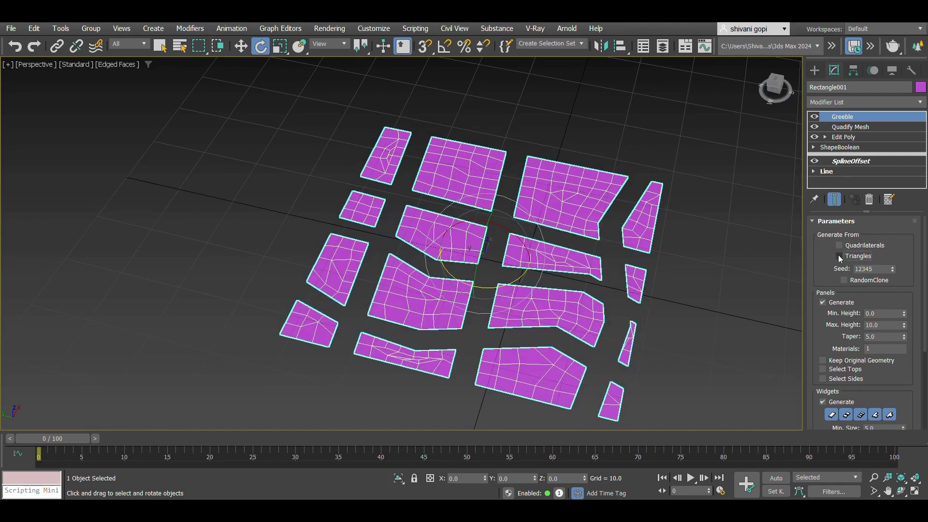
{"action": "left_click", "coordinate": [839, 256]}
{"action": "left_click", "coordinate": [839, 256]}
{"action": "left_click", "coordinate": [839, 246]}
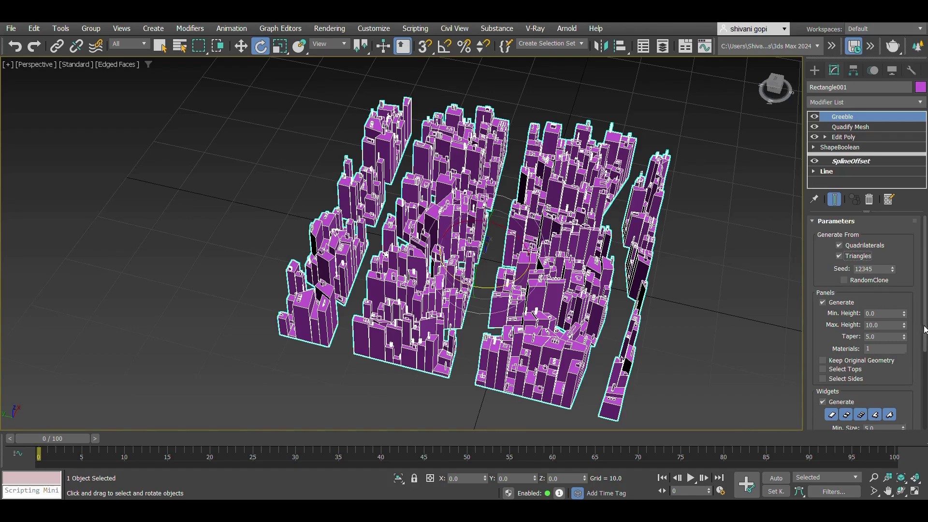
Step: Test the Greeble rooftop widget types by disabling the first four, and restore only the first three so the fourth stays off
{"action": "left_click_drag", "start_coordinate": [925, 329], "coordinate": [925, 398]}
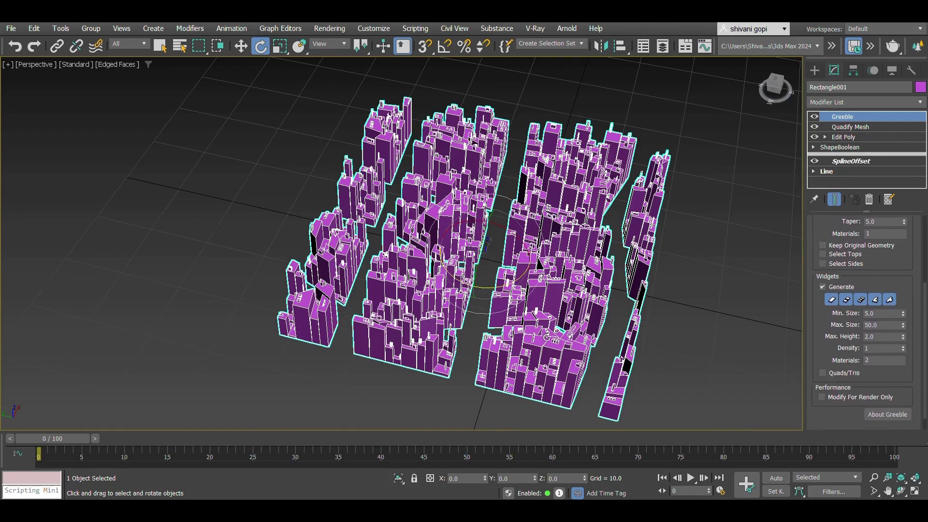
{"action": "scroll", "coordinate": [558, 397], "scroll_direction": "up", "scroll_amount": 3}
{"action": "scroll", "coordinate": [560, 400], "scroll_direction": "up", "scroll_amount": 8}
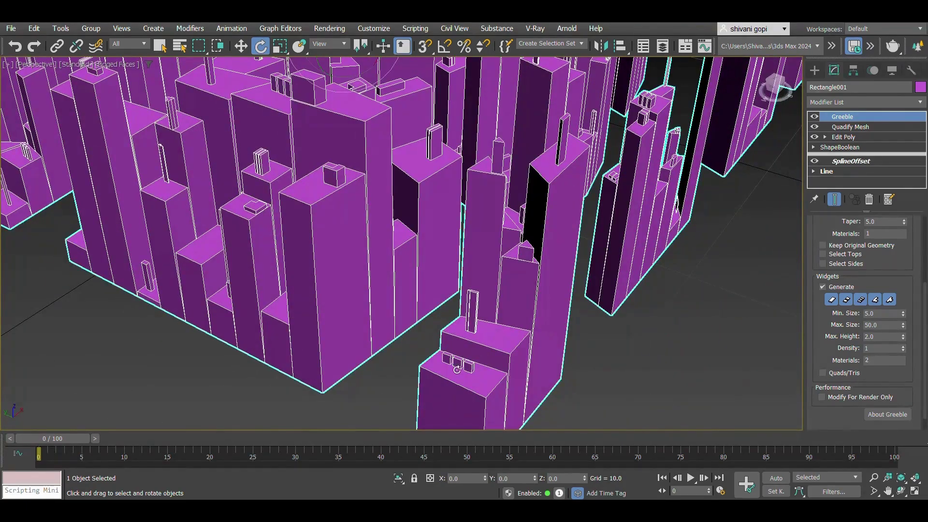
{"action": "left_click", "coordinate": [836, 300]}
{"action": "left_click", "coordinate": [846, 300]}
{"action": "left_click", "coordinate": [860, 304]}
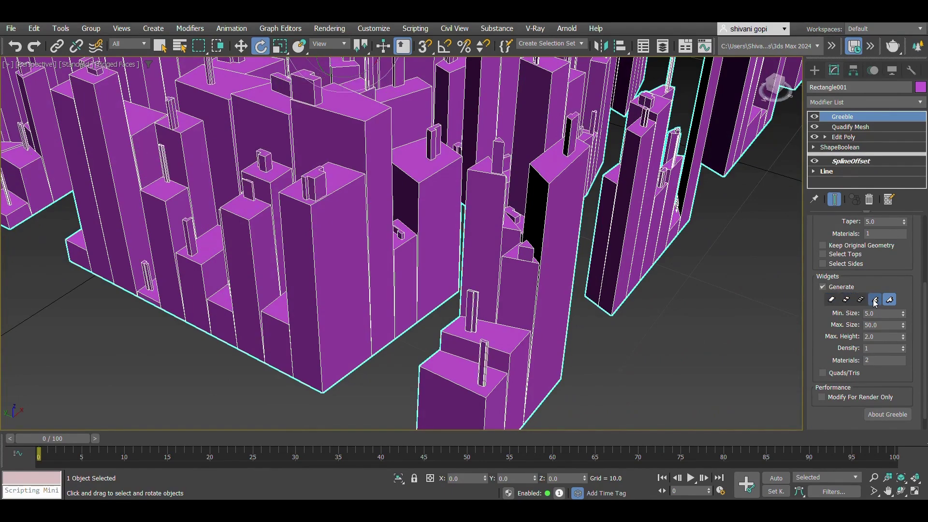
{"action": "left_click", "coordinate": [874, 302]}
{"action": "left_click", "coordinate": [860, 304]}
{"action": "left_click", "coordinate": [845, 303]}
{"action": "left_click", "coordinate": [831, 300]}
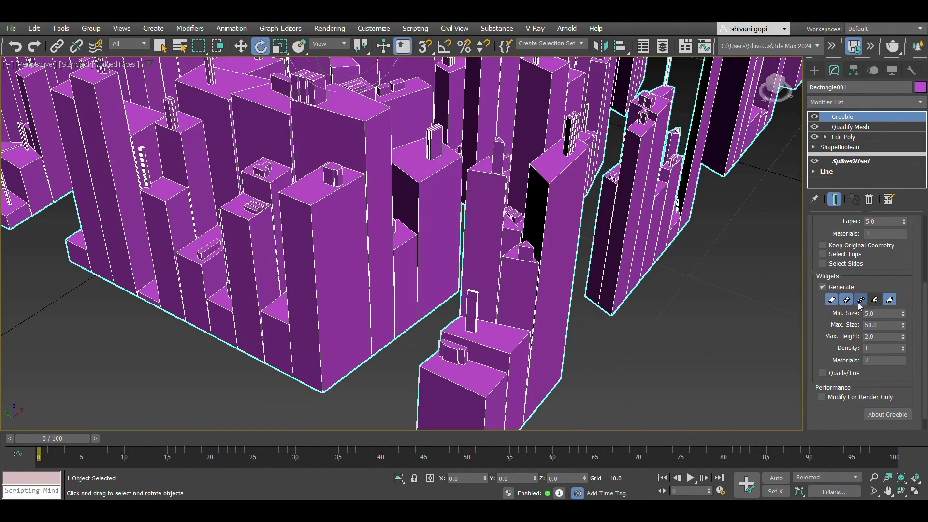
Step: Set the Greeble widgets' Min. Size to 18.1, Max. Size to 71.4 and Density to 6
{"action": "left_click_drag", "start_coordinate": [903, 315], "coordinate": [907, 256]}
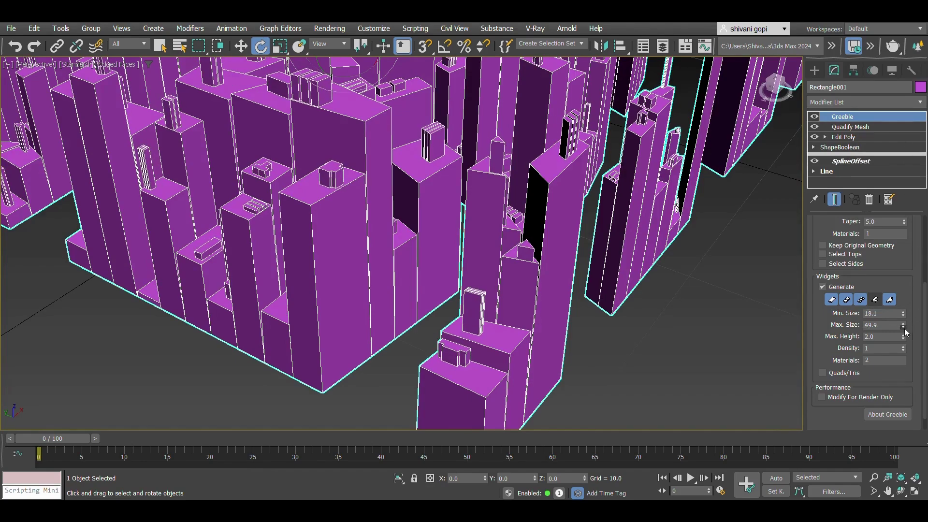
{"action": "left_click_drag", "start_coordinate": [904, 327], "coordinate": [914, 223]}
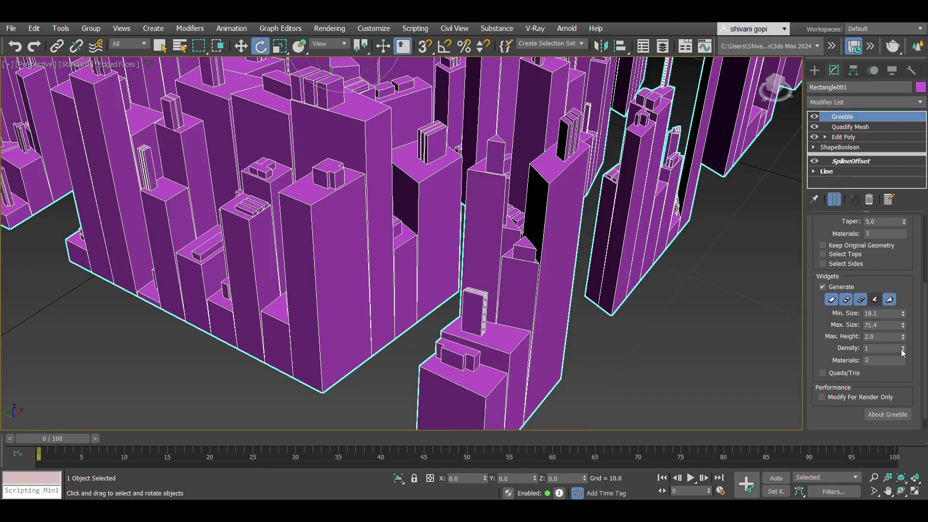
{"action": "mouse_move", "coordinate": [902, 347]}
{"action": "left_mouse_down"}
{"action": "mouse_move", "coordinate": [910, 303]}
{"action": "mouse_move", "coordinate": [906, 343]}
{"action": "left_mouse_up"}
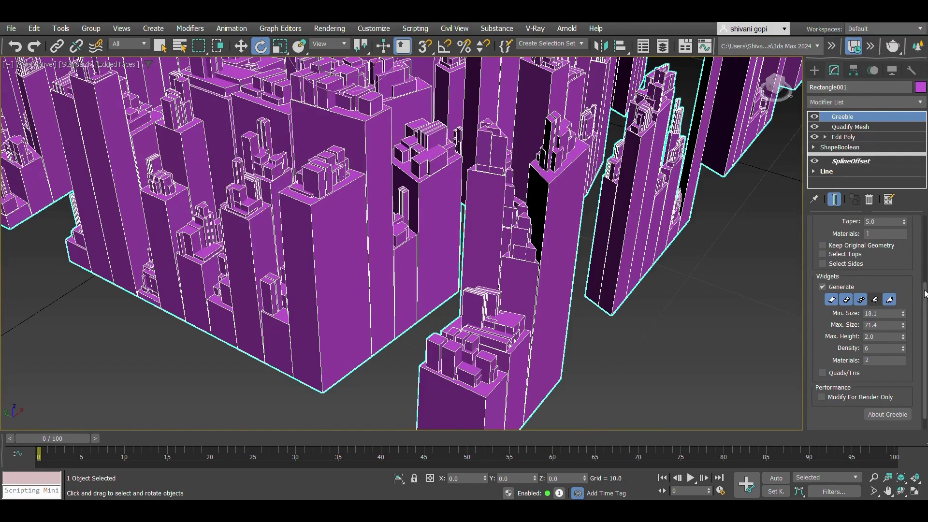
Step: Set the Greeble panels' Max. Height to 9.0 and Taper to 57.6
{"action": "left_click_drag", "start_coordinate": [925, 293], "coordinate": [925, 252]}
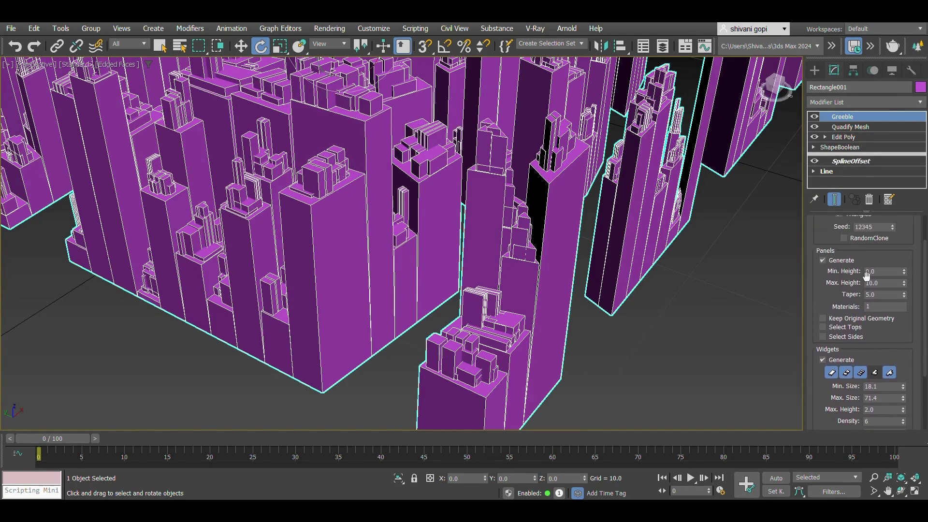
{"action": "left_click_drag", "start_coordinate": [925, 291], "coordinate": [907, 271]}
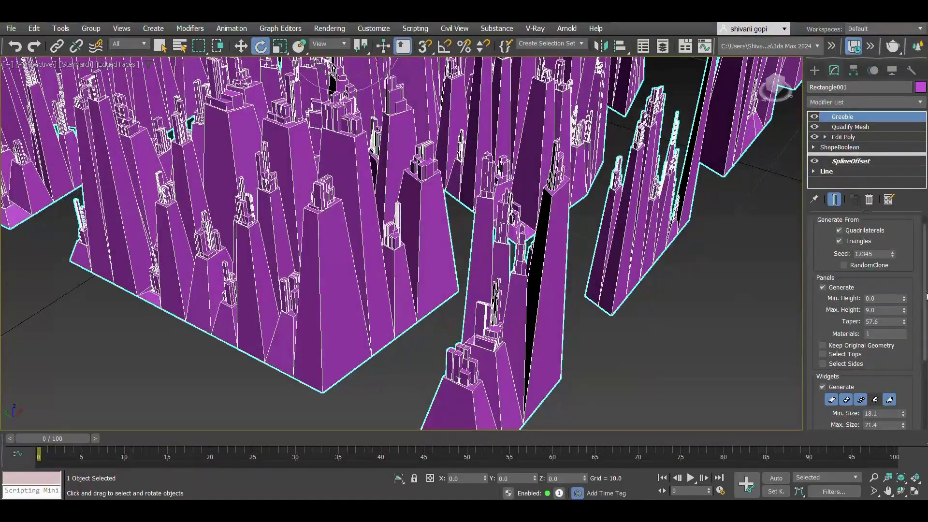
{"action": "scroll", "coordinate": [910, 302], "scroll_direction": "up", "scroll_amount": 1}
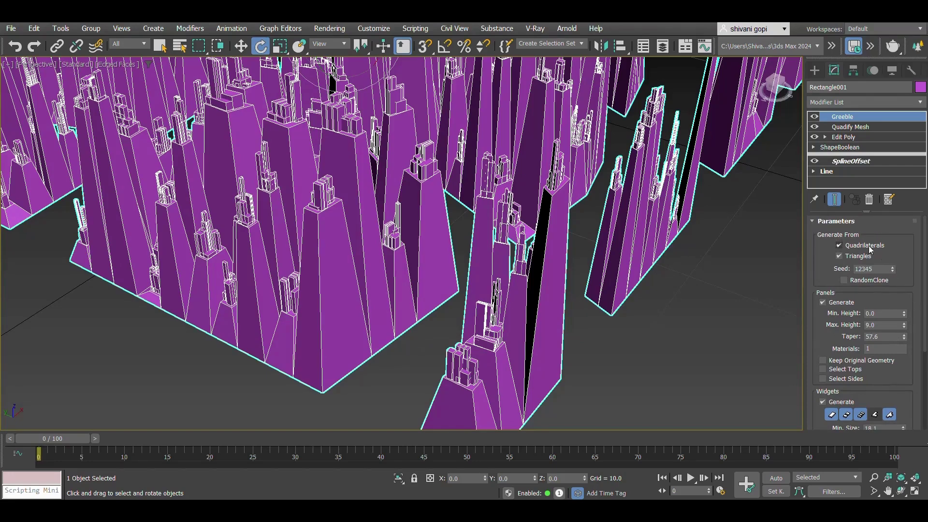
Step: Try a Greeble panel Max. Height of 21.0 on the whole city
{"action": "left_click", "coordinate": [814, 221]}
{"action": "left_click", "coordinate": [816, 222]}
{"action": "key", "text": "z"}
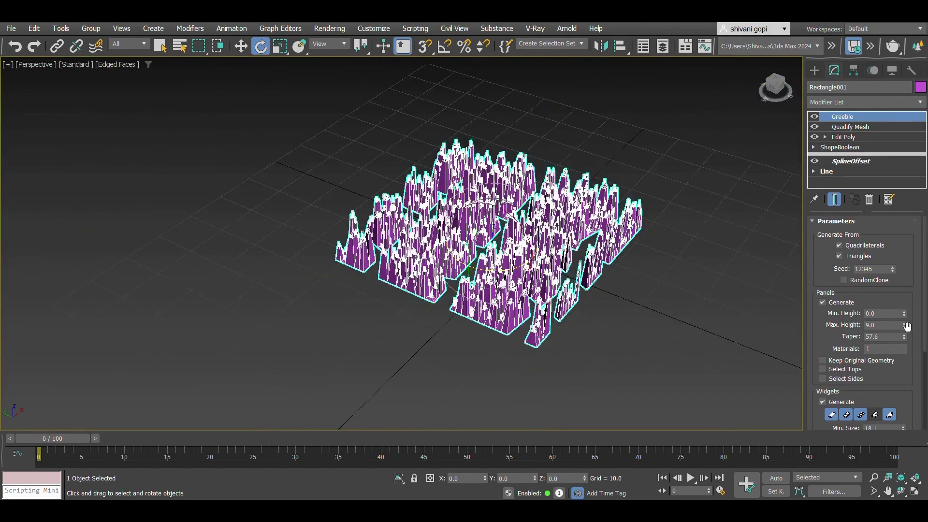
{"action": "double_click", "coordinate": [877, 325]}
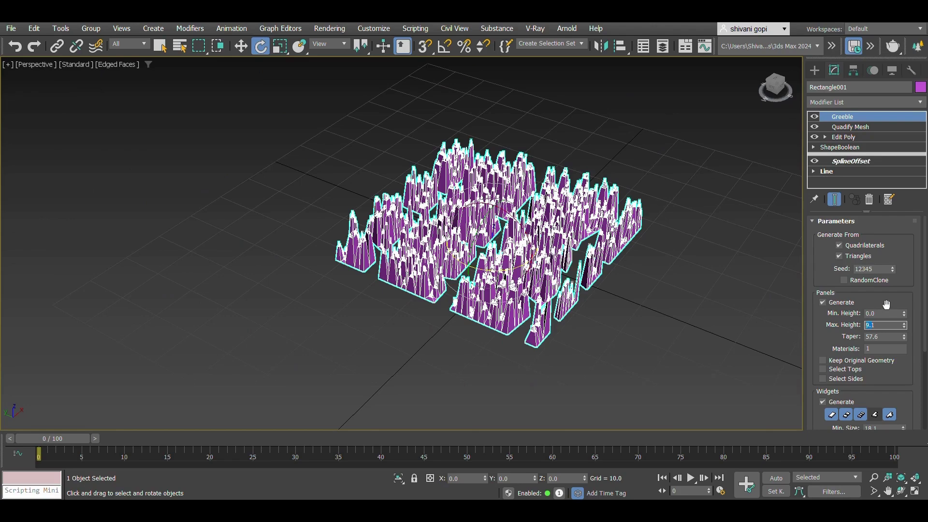
{"action": "type", "text": "21"}
{"action": "key", "text": "Return"}
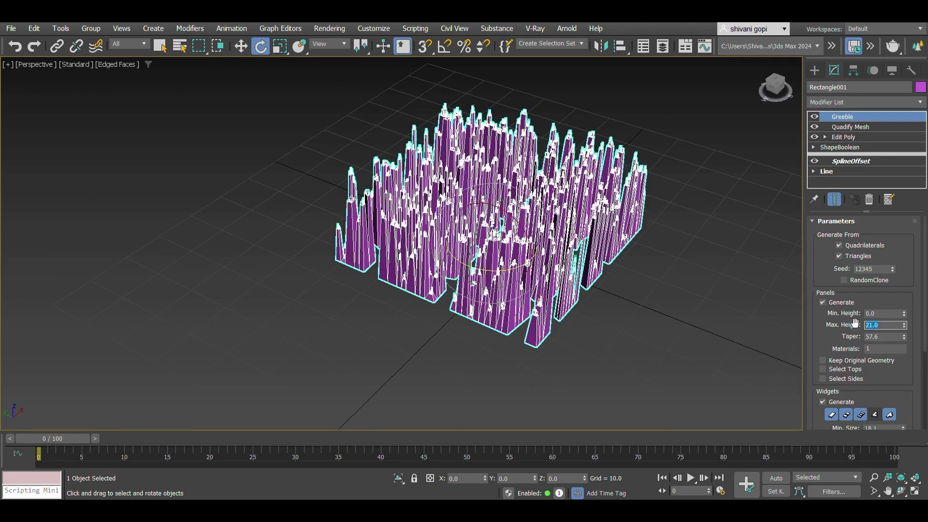
Step: Set the Greeble panel Max. Height to 2.0 and check the lower buildings up close
{"action": "type", "text": "2"}
{"action": "key", "text": "Return"}
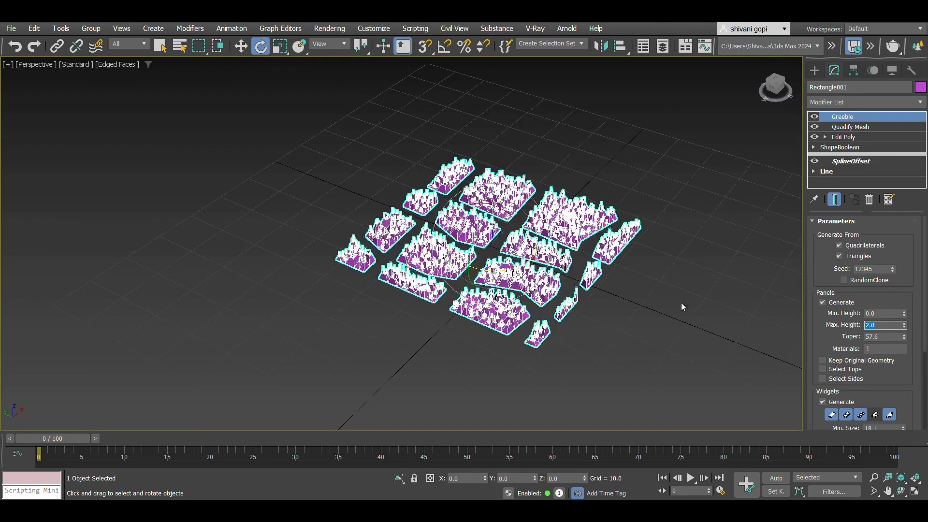
{"action": "scroll", "coordinate": [483, 329], "scroll_direction": "up", "scroll_amount": 4}
{"action": "scroll", "coordinate": [520, 283], "scroll_direction": "down", "scroll_amount": 4}
{"action": "scroll", "coordinate": [393, 294], "scroll_direction": "up", "scroll_amount": 6}
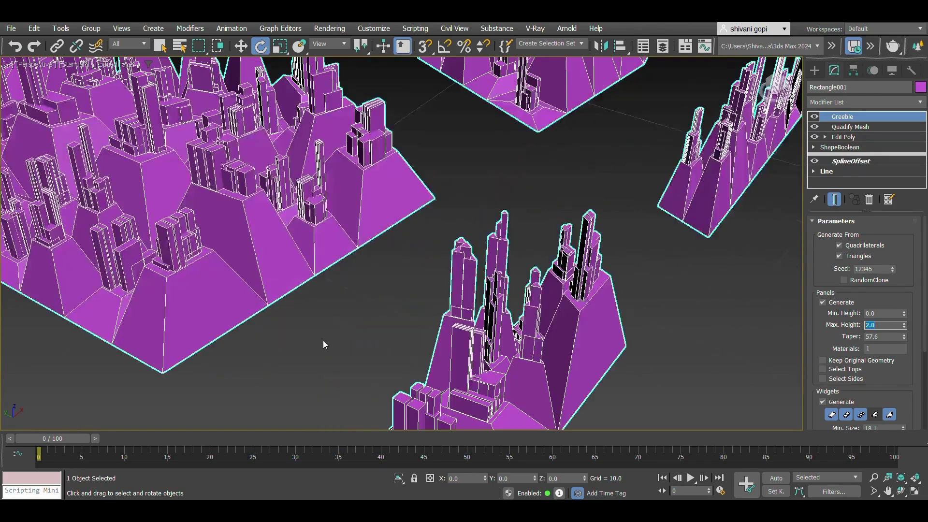
{"action": "scroll", "coordinate": [377, 270], "scroll_direction": "down", "scroll_amount": 6}
{"action": "scroll", "coordinate": [519, 285], "scroll_direction": "up", "scroll_amount": 2}
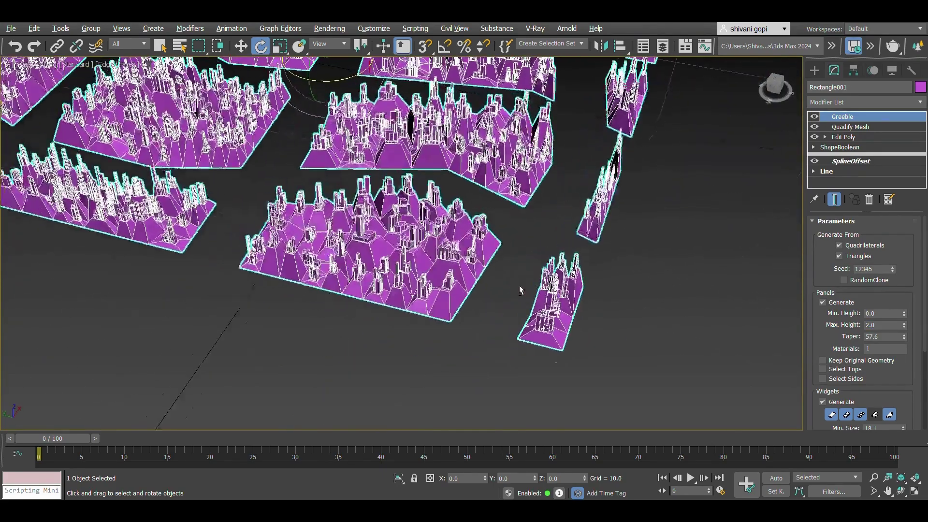
Step: Deselect the city to examine its low buildings up close without selection highlighting, and select it again
{"action": "scroll", "coordinate": [519, 285], "scroll_direction": "down", "scroll_amount": 6}
{"action": "scroll", "coordinate": [579, 229], "scroll_direction": "up", "scroll_amount": 3}
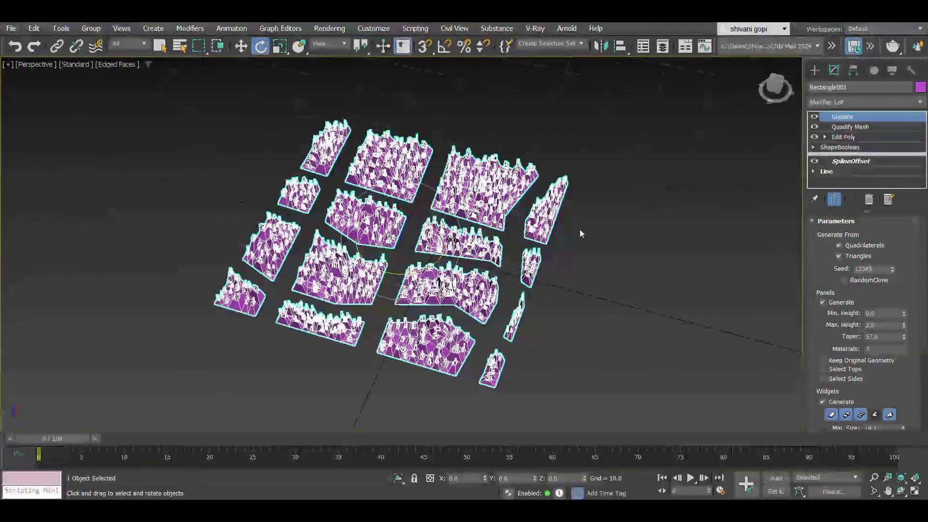
{"action": "left_click", "coordinate": [580, 233]}
{"action": "scroll", "coordinate": [555, 276], "scroll_direction": "up", "scroll_amount": 6}
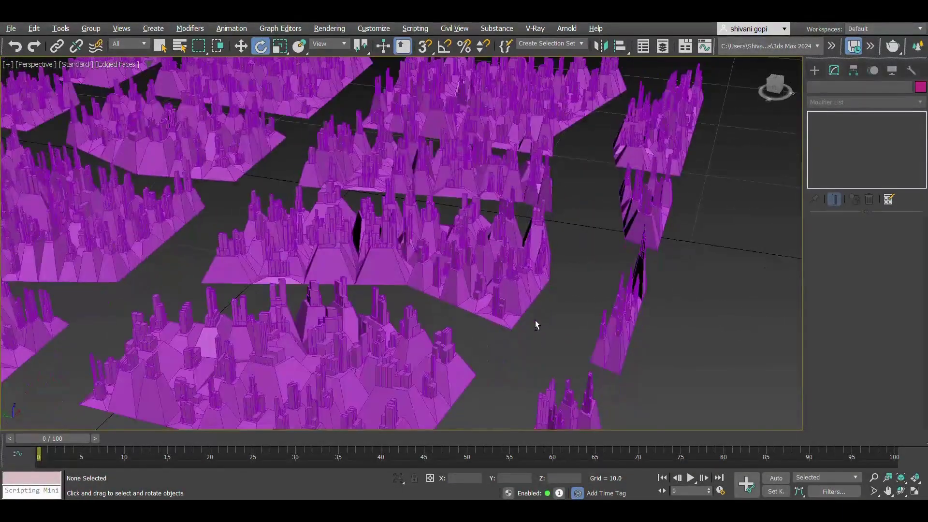
{"action": "scroll", "coordinate": [532, 317], "scroll_direction": "up", "scroll_amount": 2}
{"action": "left_click", "coordinate": [502, 290]}
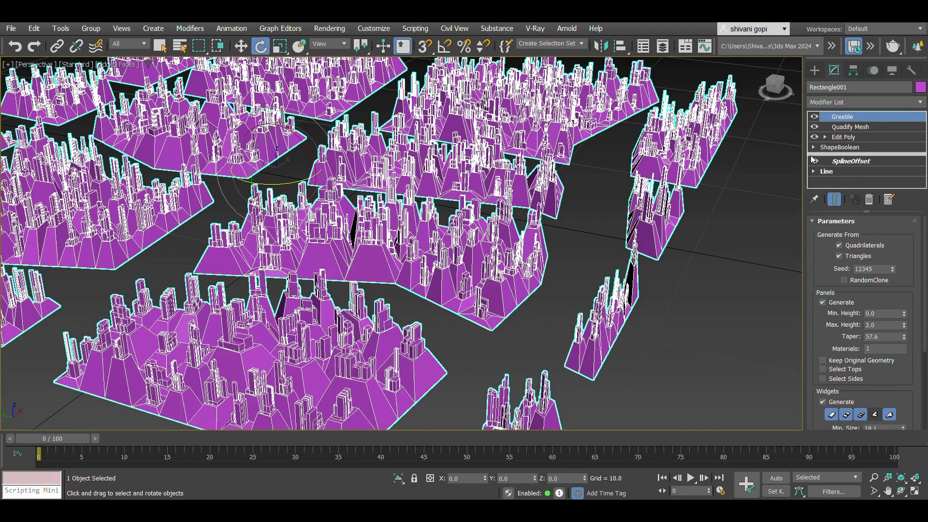
{"action": "left_click", "coordinate": [820, 102]}
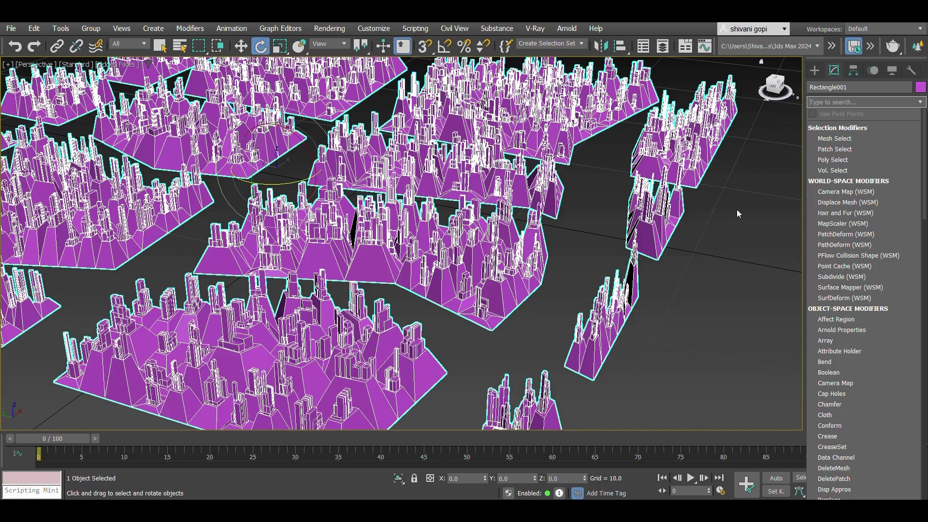
{"action": "left_click", "coordinate": [820, 101]}
{"action": "left_click", "coordinate": [821, 101]}
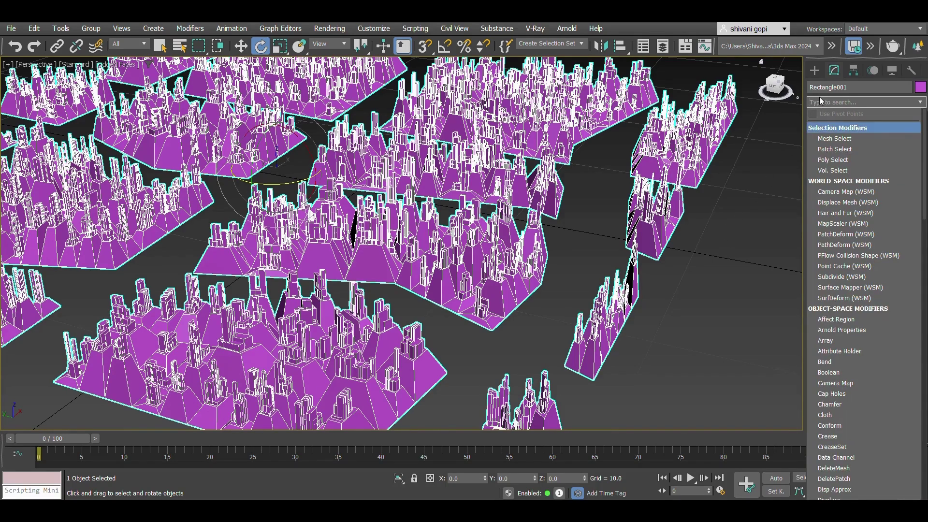
{"action": "type", "text": "q"}
{"action": "key", "text": "BackSpace"}
{"action": "type", "text": "mesh"}
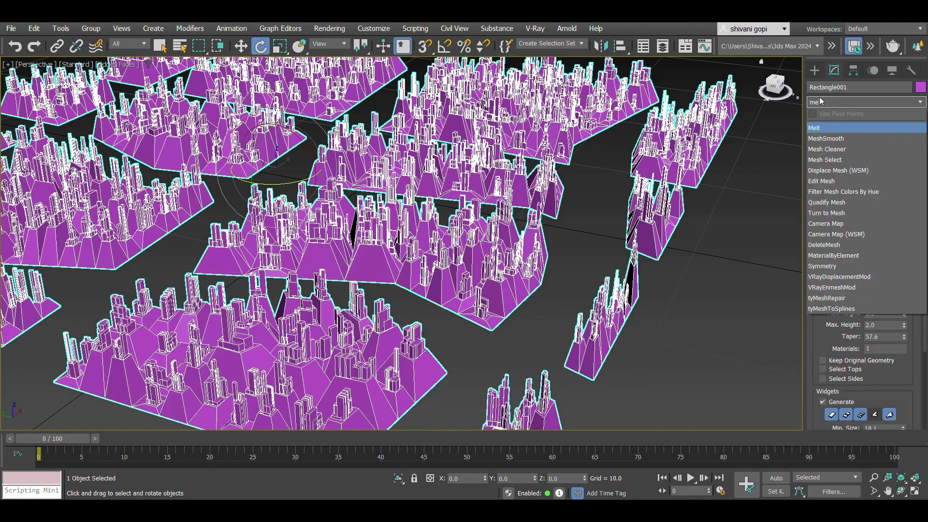
{"action": "key", "text": "Escape"}
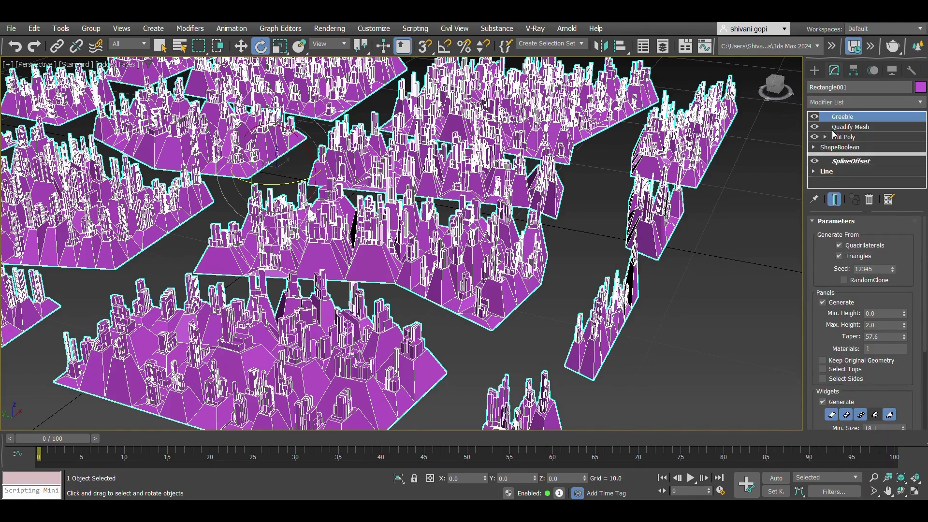
Step: Disable the Greeble modifier and add a Mesh Select modifier directly above Quadify Mesh in the stack
{"action": "left_click", "coordinate": [849, 128]}
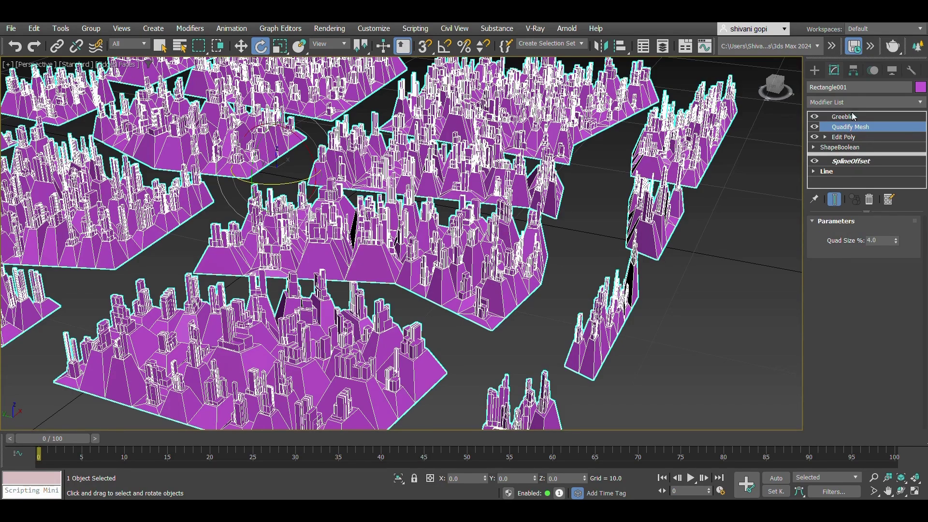
{"action": "left_click", "coordinate": [815, 117]}
{"action": "left_click", "coordinate": [843, 102]}
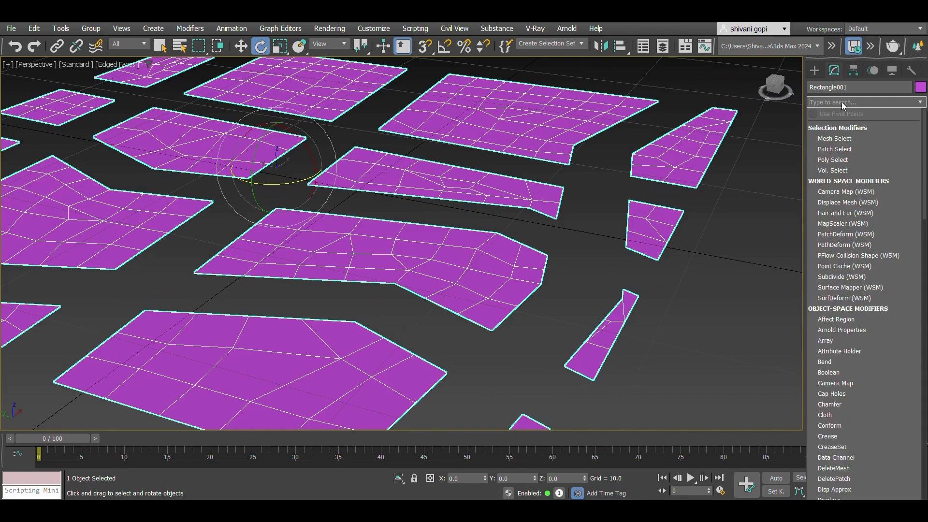
{"action": "type", "text": "mesh"}
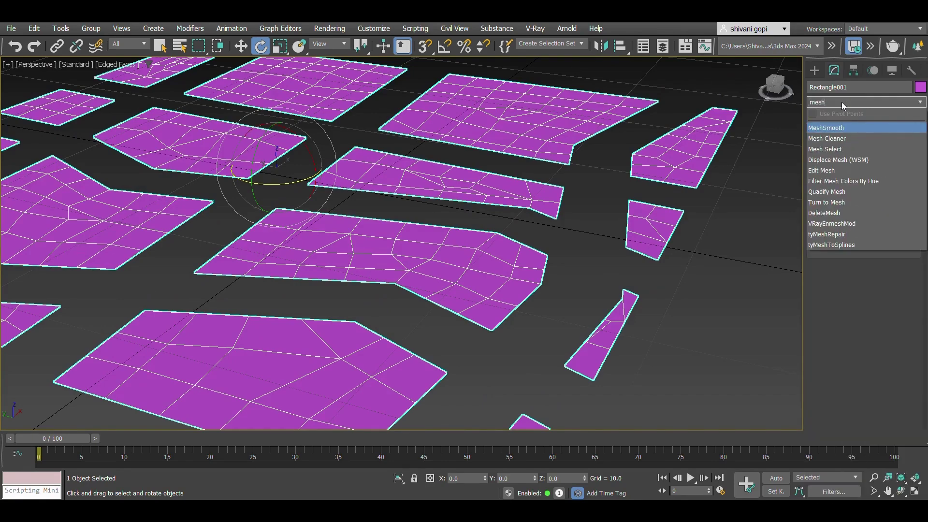
{"action": "left_click", "coordinate": [833, 149]}
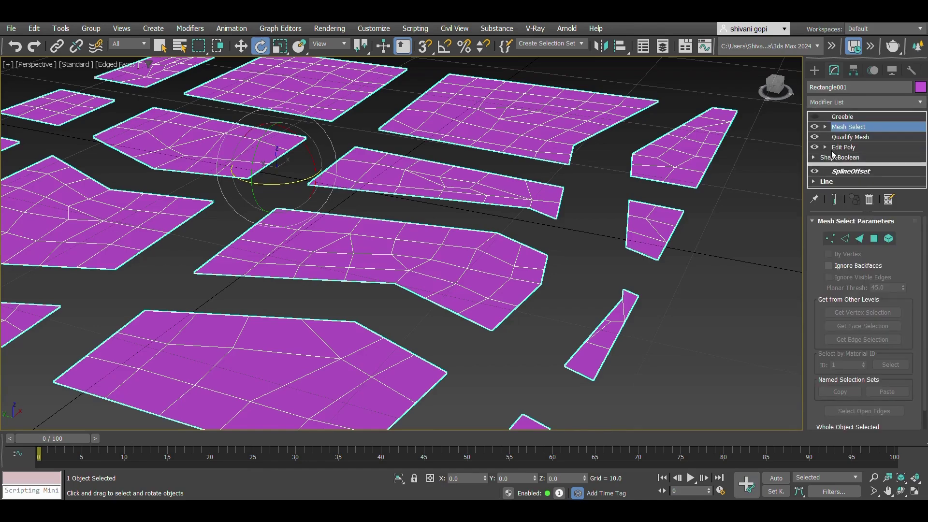
Step: Try vertex-level selection in Mesh Select on the corner vertices of the small four-sided block
{"action": "left_click", "coordinate": [819, 222]}
{"action": "left_click", "coordinate": [814, 235]}
{"action": "left_click", "coordinate": [814, 235]}
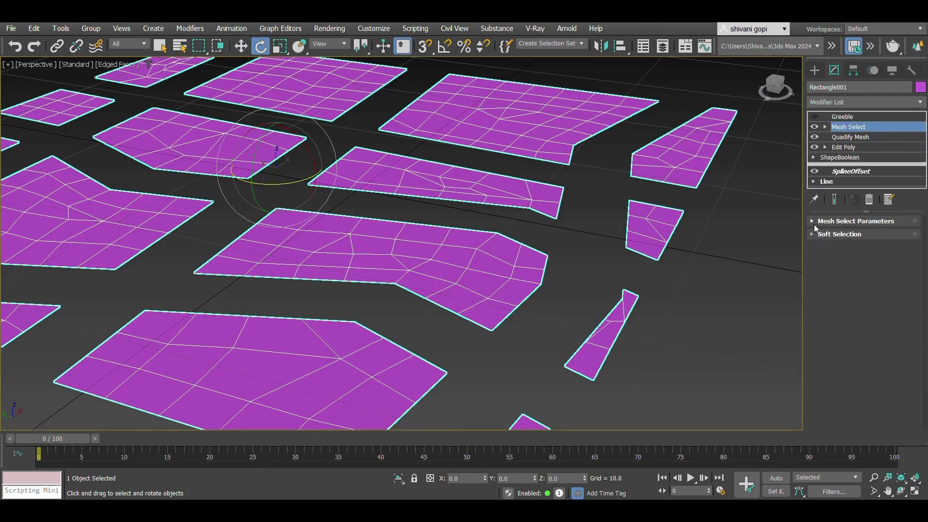
{"action": "left_click", "coordinate": [815, 223]}
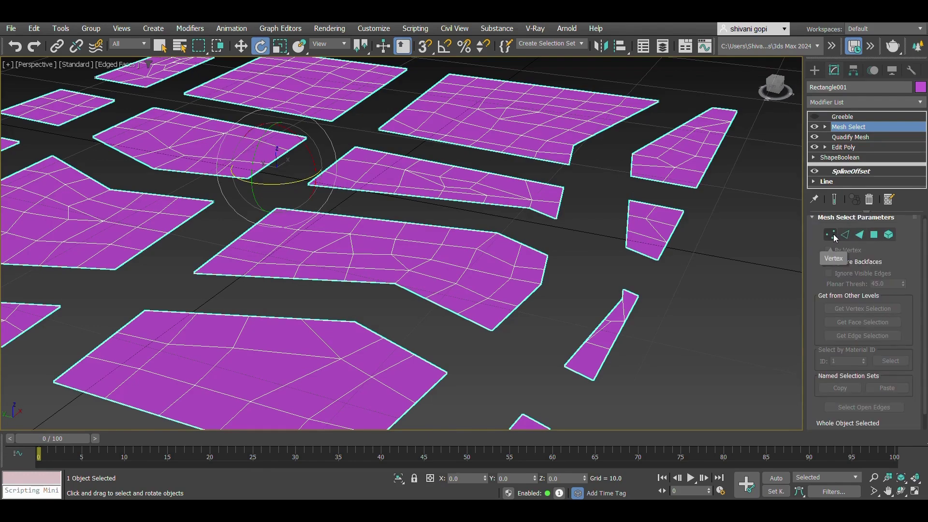
{"action": "left_click", "coordinate": [831, 235]}
{"action": "scroll", "coordinate": [653, 247], "scroll_direction": "up", "scroll_amount": 5}
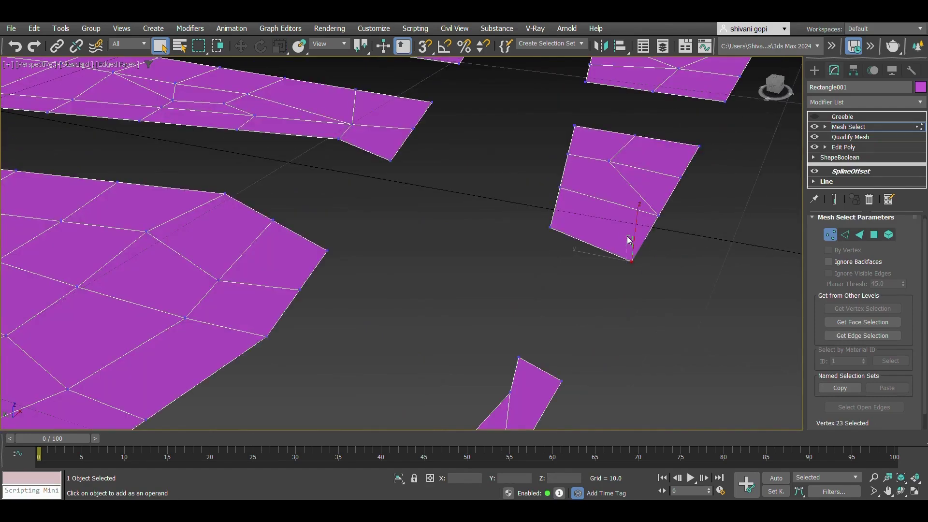
{"action": "left_click", "coordinate": [659, 213]}
{"action": "left_click", "coordinate": [795, 253]}
Step: Try edge-level selection in Mesh Select on the edges of the same small block
{"action": "left_click", "coordinate": [845, 235]}
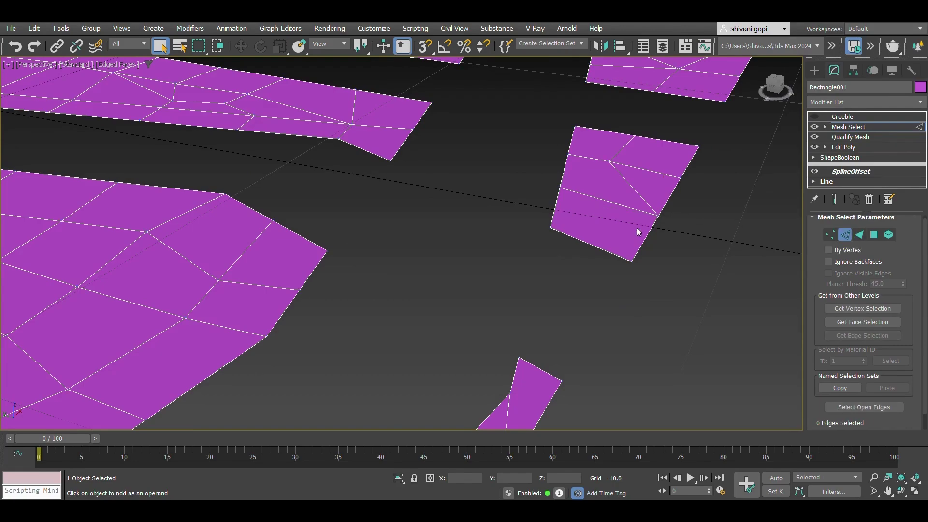
{"action": "left_click", "coordinate": [622, 224]}
{"action": "left_click", "coordinate": [636, 207]}
{"action": "left_click", "coordinate": [640, 198]}
Step: Switch Mesh Select to face level and select the faces covering the upper part of the small four-sided block
{"action": "left_click", "coordinate": [859, 235]}
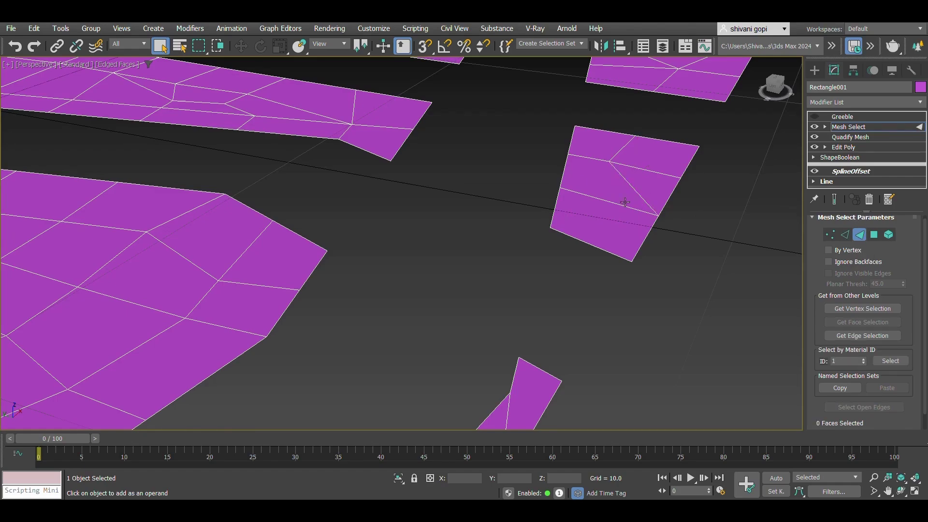
{"action": "left_click", "coordinate": [624, 198]}
{"action": "left_click", "coordinate": [652, 184]}
{"action": "left_click", "coordinate": [637, 169]}
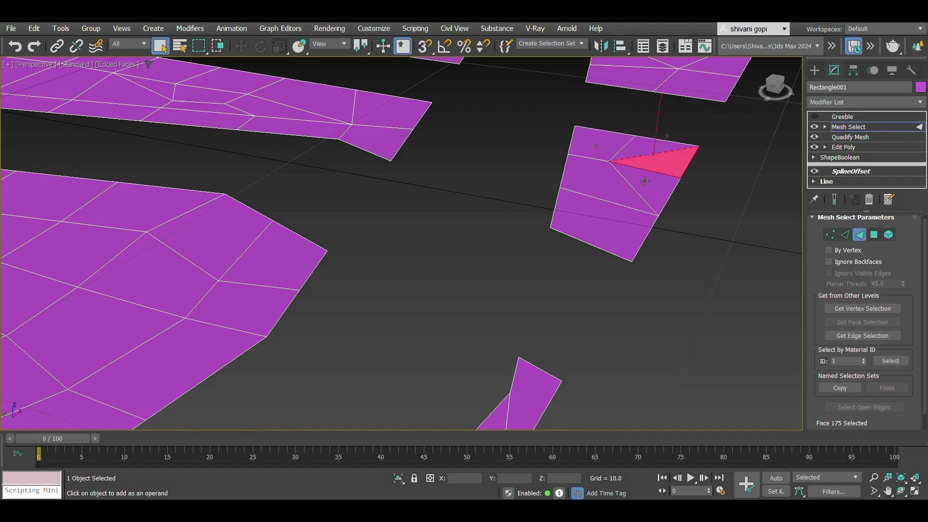
{"action": "left_click", "coordinate": [648, 188], "text": "ctrl"}
{"action": "left_click", "coordinate": [610, 191], "text": "ctrl"}
{"action": "left_click", "coordinate": [593, 156], "text": "ctrl"}
{"action": "left_click", "coordinate": [648, 152], "text": "ctrl"}
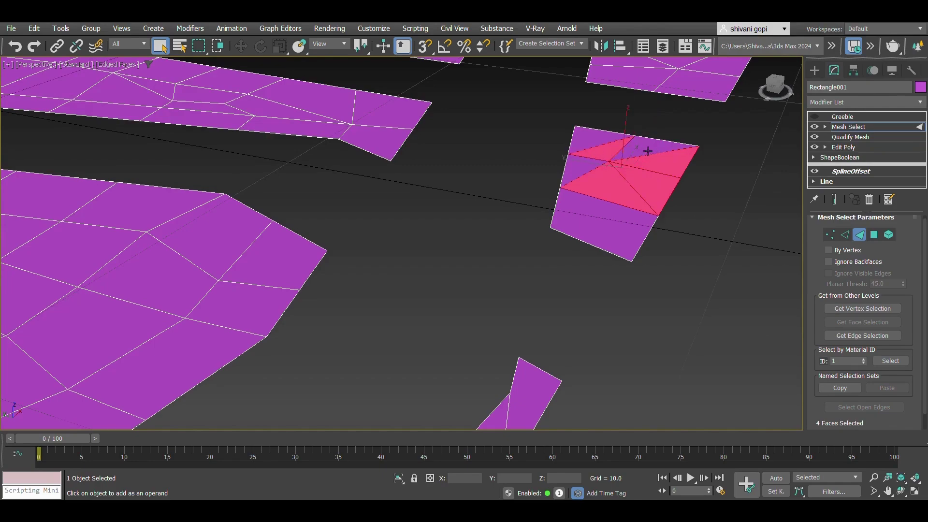
{"action": "left_click", "coordinate": [581, 165], "text": "ctrl"}
{"action": "left_click", "coordinate": [597, 141], "text": "ctrl"}
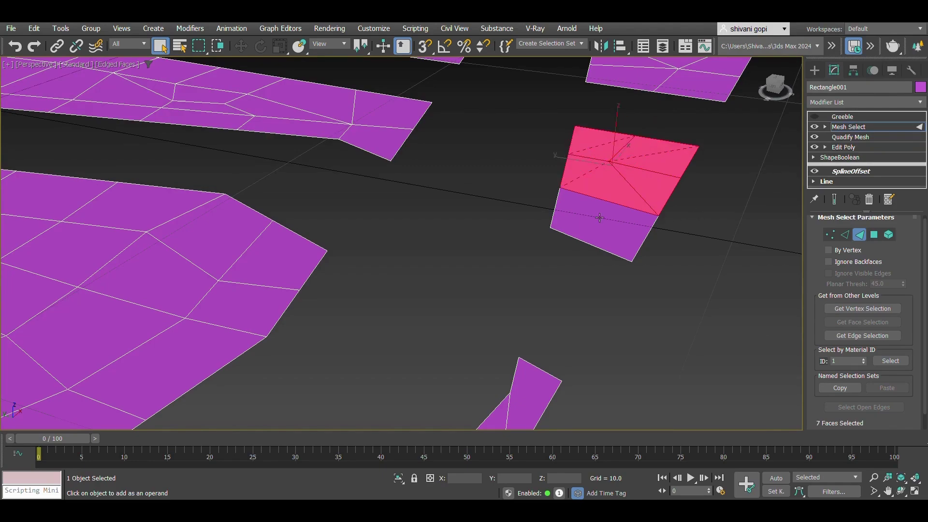
Step: Add large groups of faces across the central and front city blocks to the face selection
{"action": "scroll", "coordinate": [613, 219], "scroll_direction": "down", "scroll_amount": 5}
{"action": "left_click_drag", "start_coordinate": [562, 243], "coordinate": [432, 139], "text": "ctrl"}
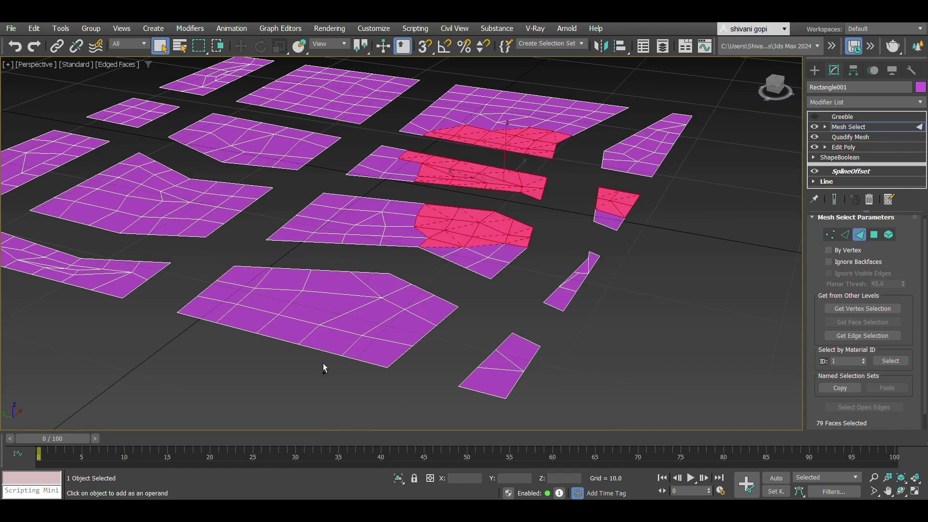
{"action": "left_click_drag", "start_coordinate": [325, 368], "coordinate": [166, 113], "text": "ctrl"}
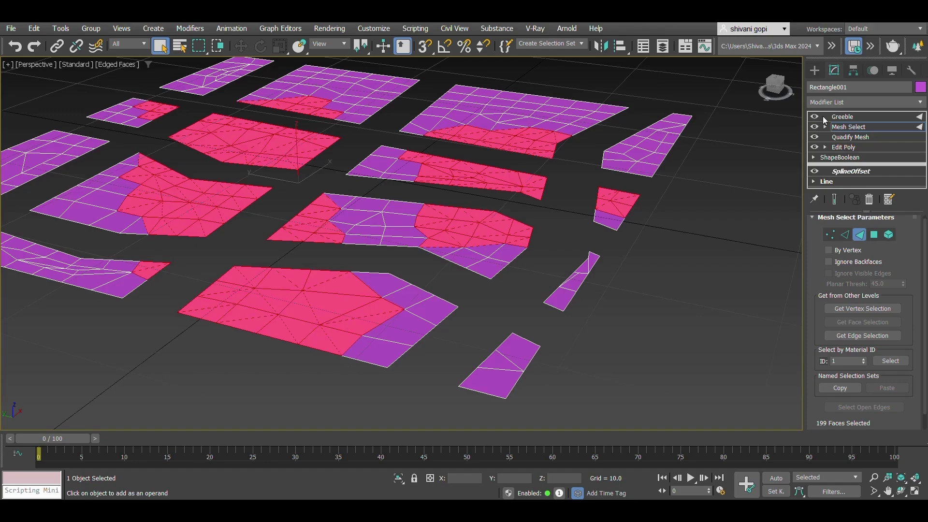
Step: Add a second Greeble modifier above Mesh Select to generate buildings only on the selected faces, and view the whole city
{"action": "left_click", "coordinate": [844, 102]}
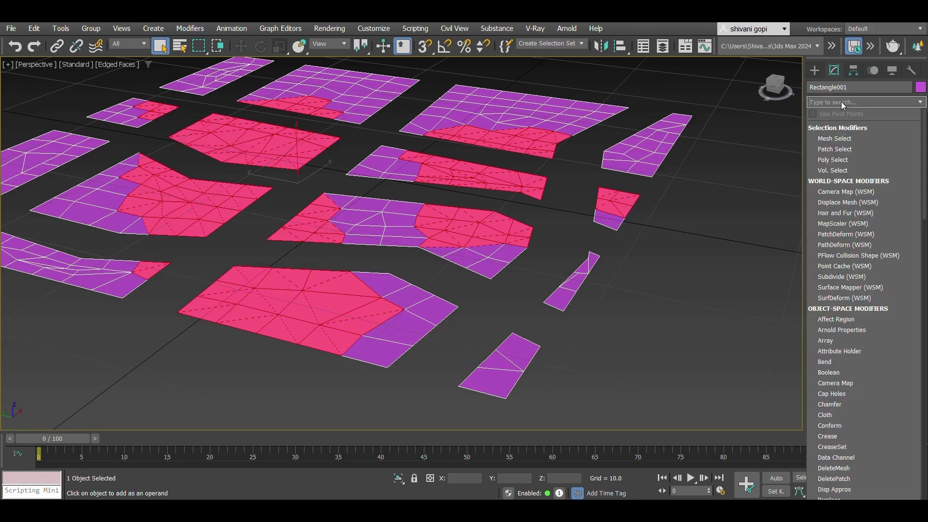
{"action": "left_click", "coordinate": [842, 103]}
{"action": "left_click", "coordinate": [841, 123]}
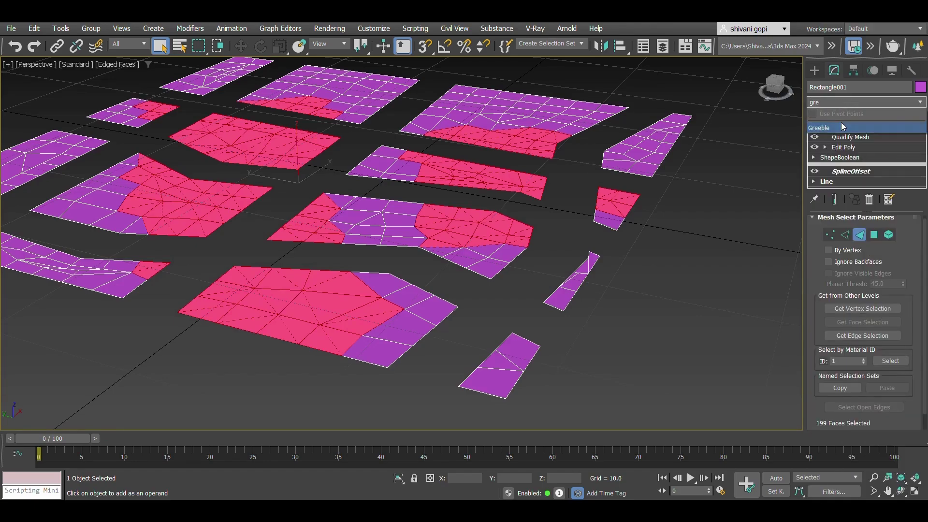
{"action": "scroll", "coordinate": [483, 289], "scroll_direction": "down", "scroll_amount": 10}
{"action": "middle_click_drag", "start_coordinate": [520, 242], "coordinate": [516, 273], "text": "alt"}
{"action": "scroll", "coordinate": [524, 224], "scroll_direction": "up", "scroll_amount": 5}
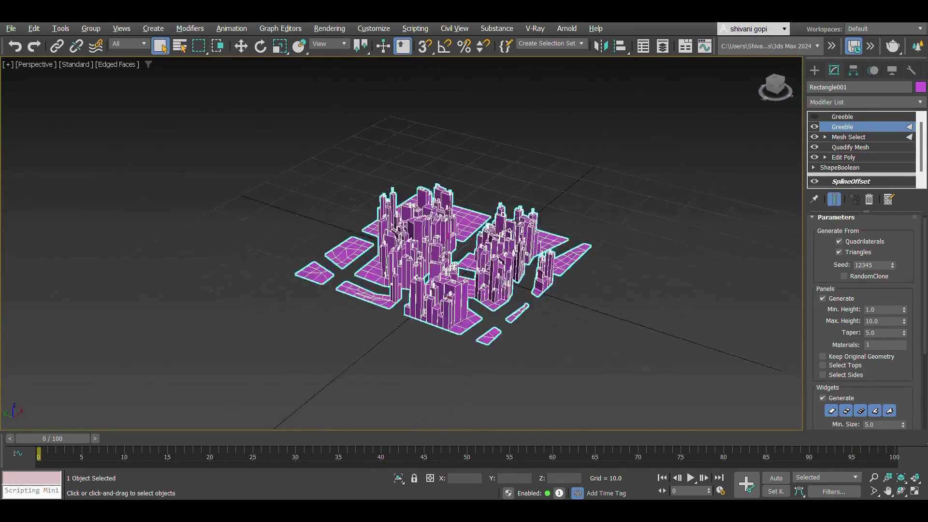